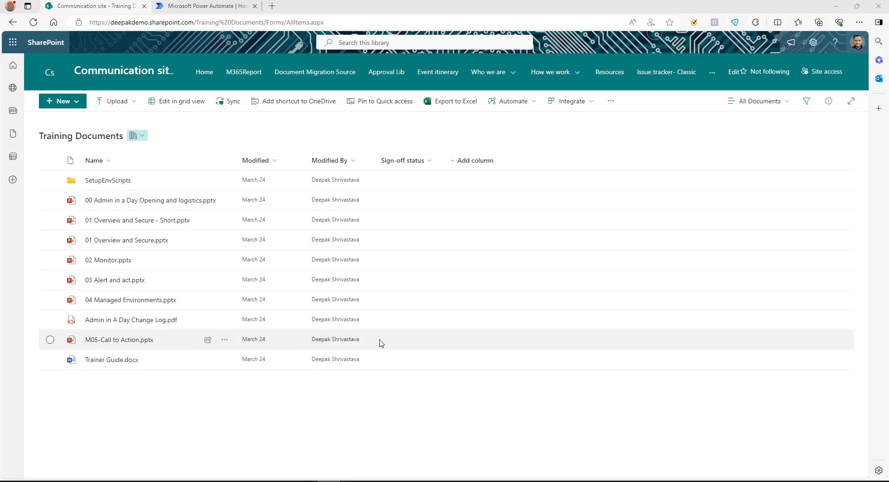
Leave SharePoint's Training Documents library and switch to the Power Automate tab
left_click(214, 6)
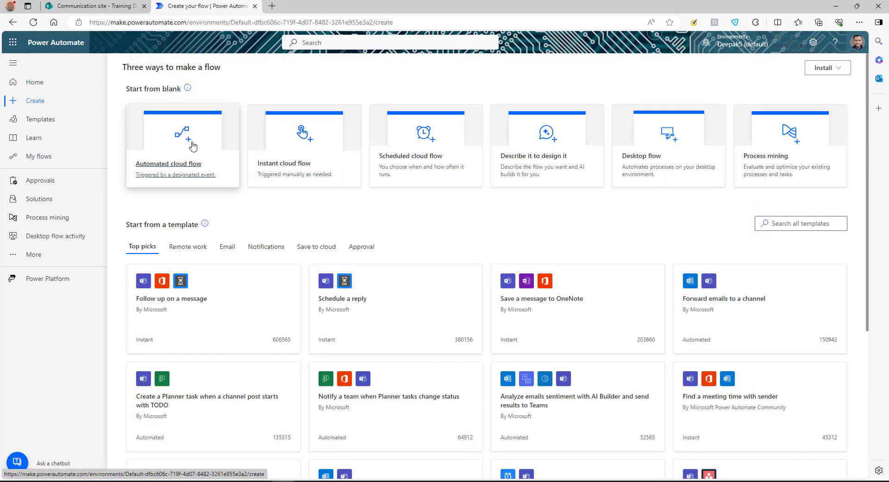
Start an automated cloud flow with the SharePoint 'When a file is created (properties only)' trigger
left_click(193, 146)
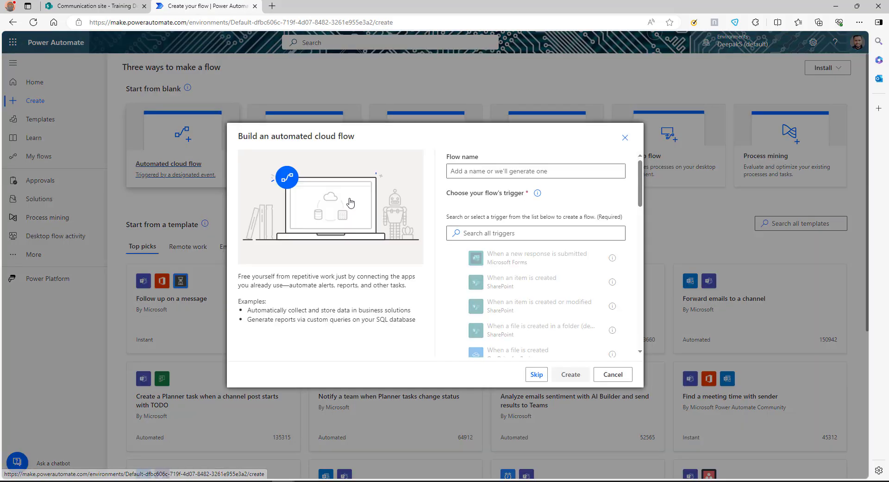
left_click(534, 373)
type("sharepoint")
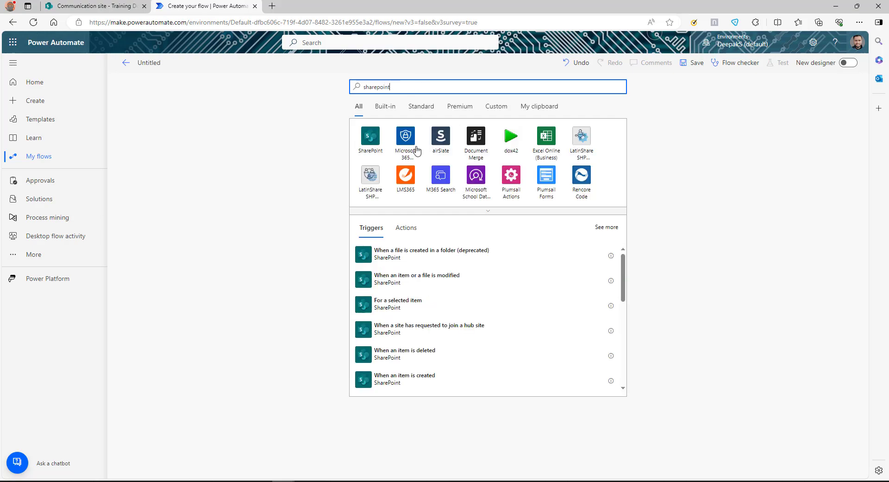
left_click(406, 136)
left_click(417, 285)
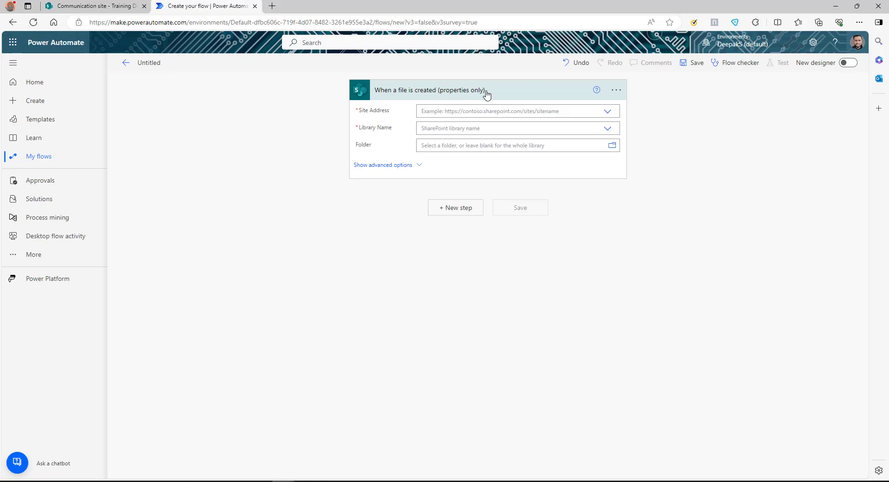
Point the trigger at Communication site and the Training Documents library
left_click(606, 112)
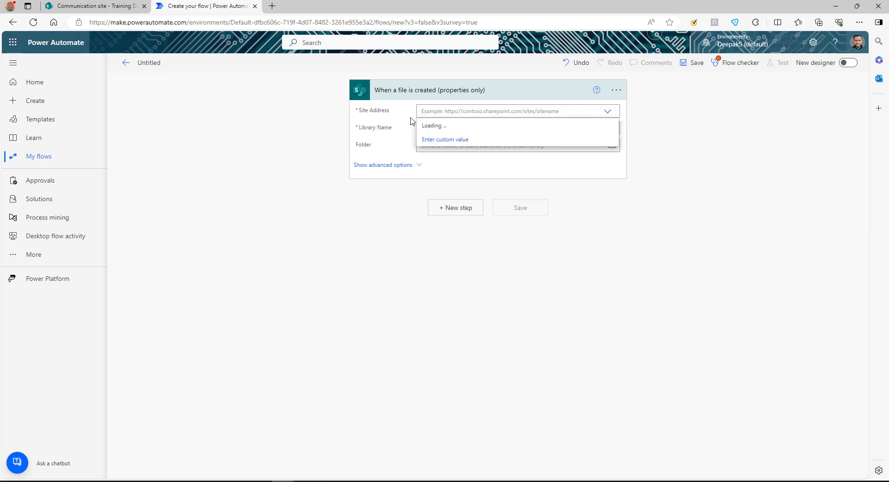
left_click(463, 165)
left_click(606, 129)
left_click(453, 159)
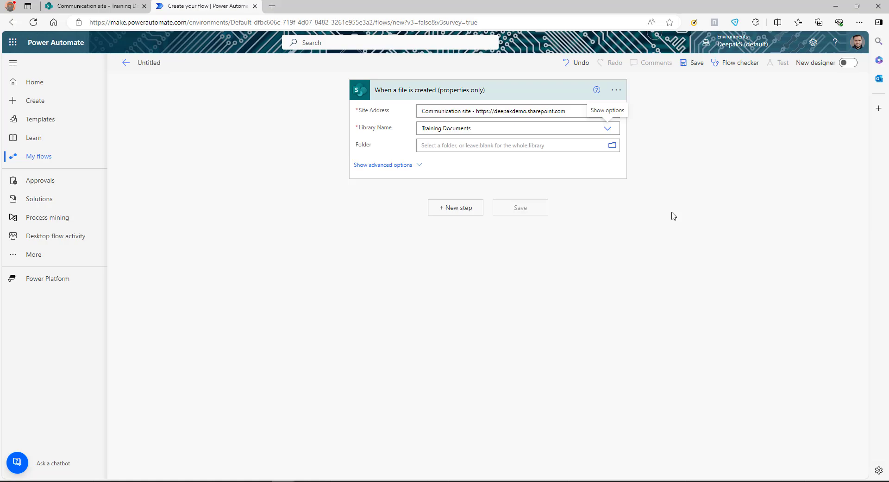
left_click(458, 215)
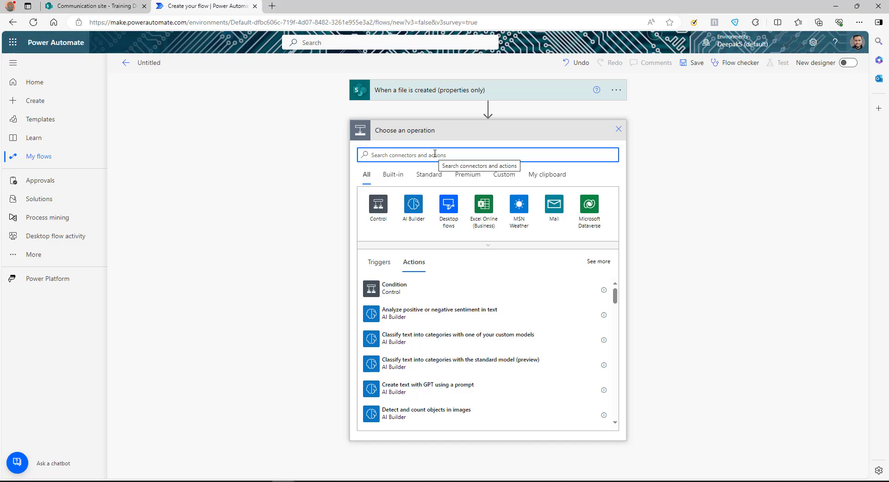
Add the SharePoint Get file content action as the next step
type("sp")
left_click(378, 203)
type("get")
scroll(397, 361, "down", 3)
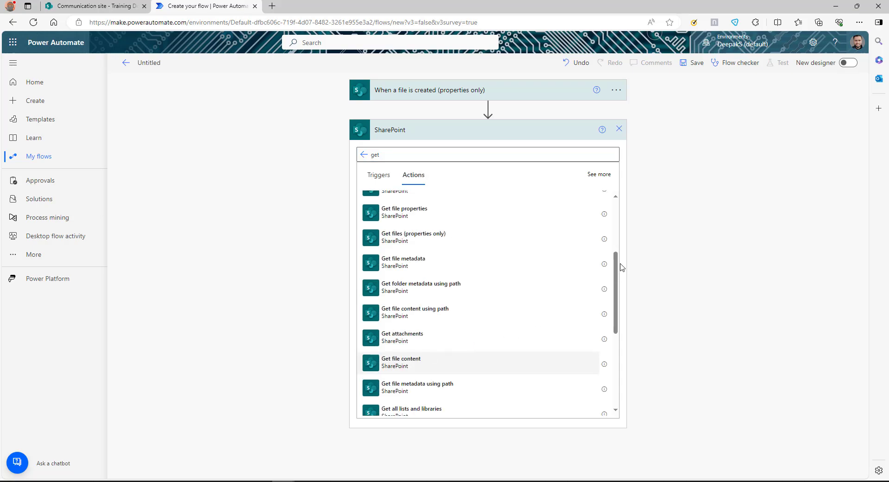
left_click(397, 361)
Set Get file content to Communication site with the trigger's Identifier as the file
left_click(607, 151)
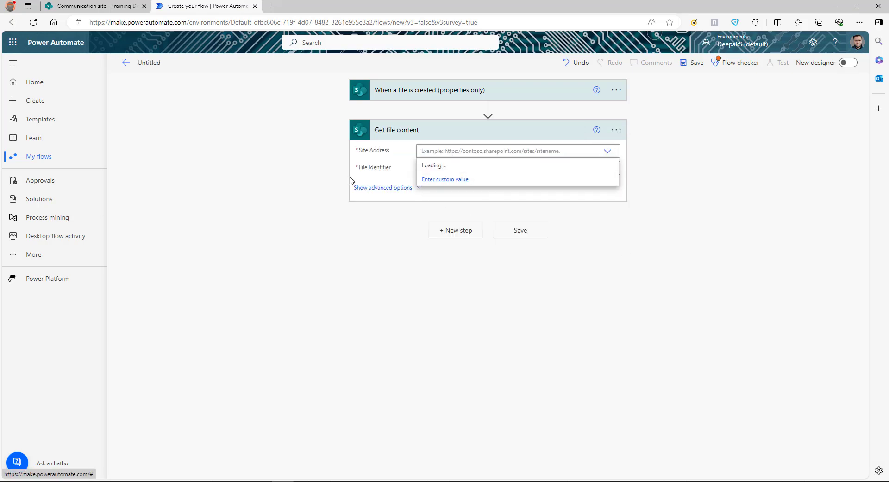
left_click(555, 210)
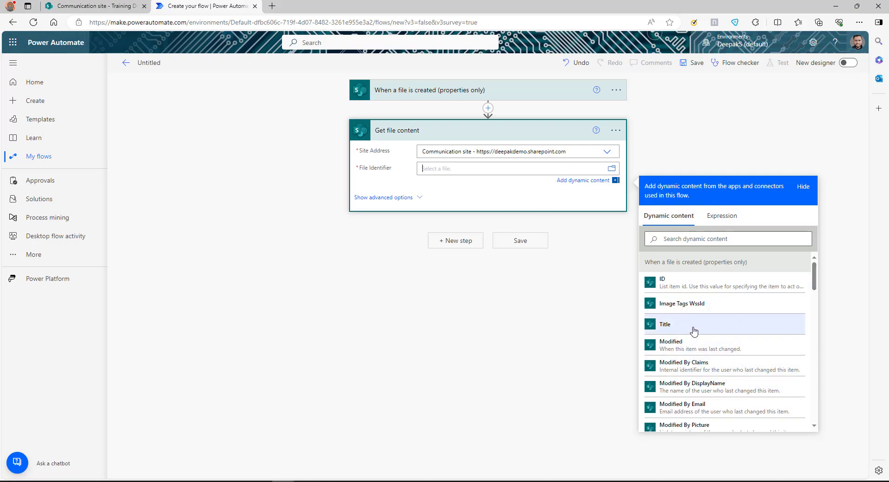
scroll(732, 333, "down", 8)
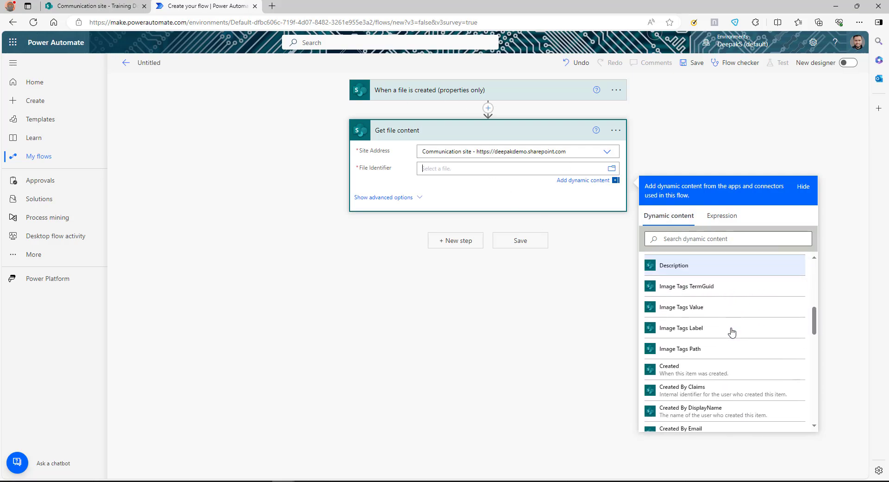
scroll(732, 333, "down", 6)
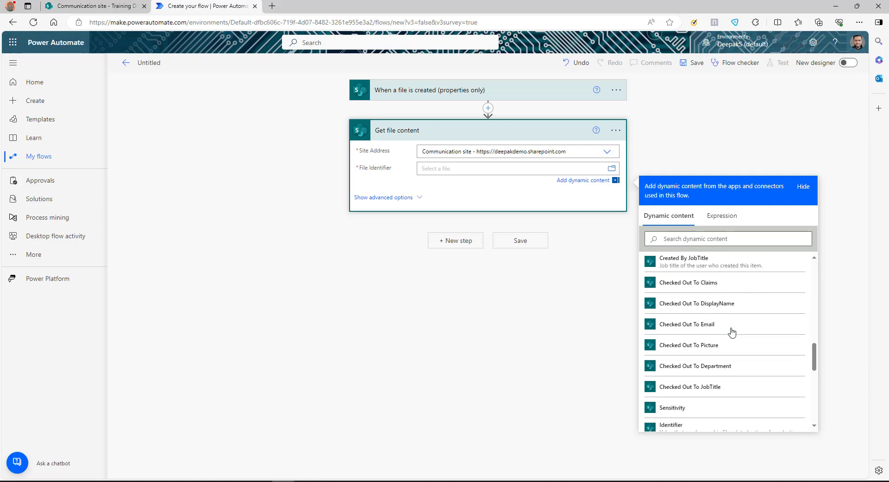
left_click(670, 352)
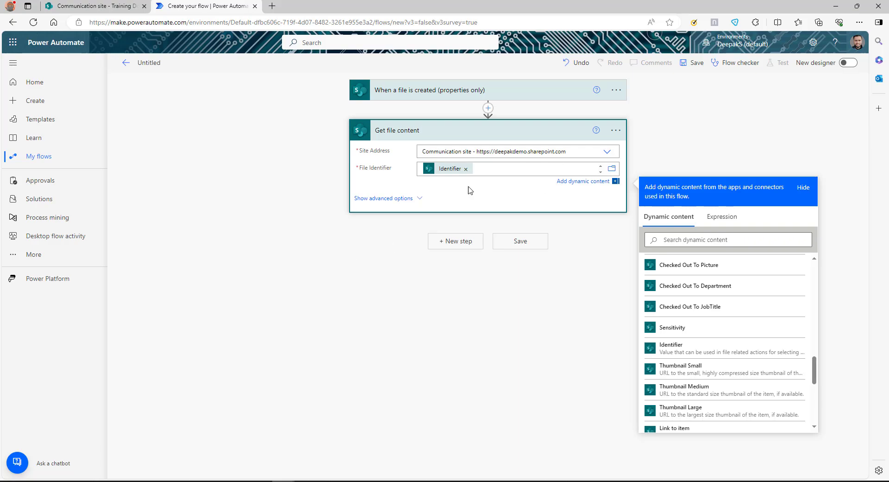
left_click(438, 298)
left_click(455, 241)
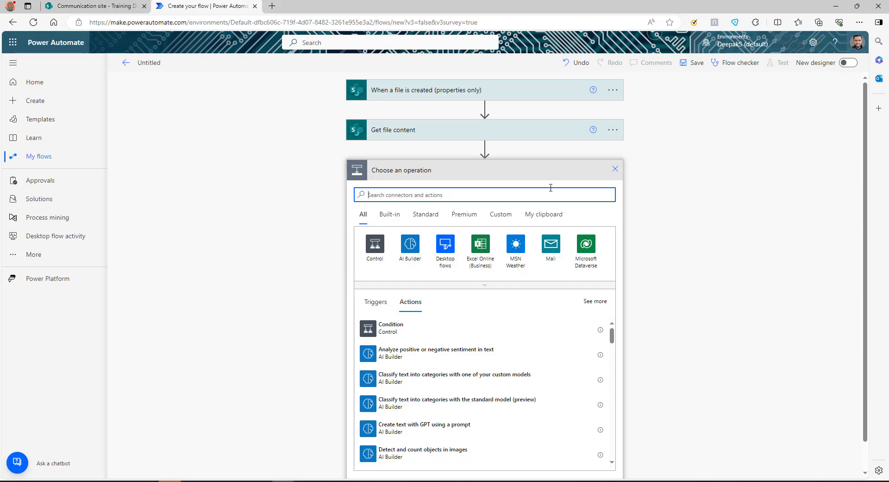
Add the Docusign Create envelope action below Get file content
type("docusign")
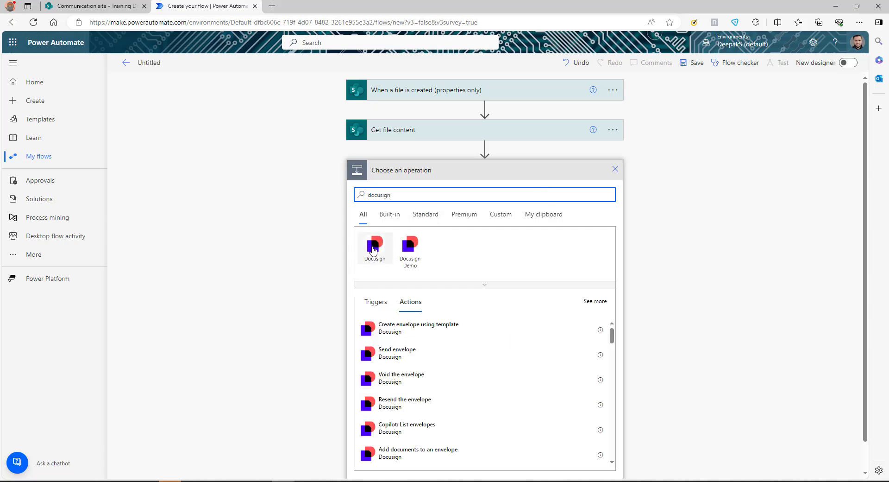
left_click(376, 250)
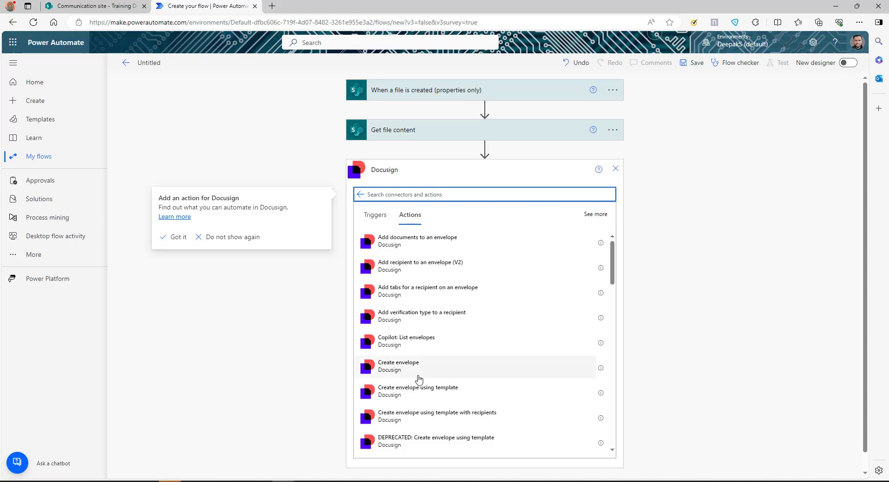
left_click(403, 369)
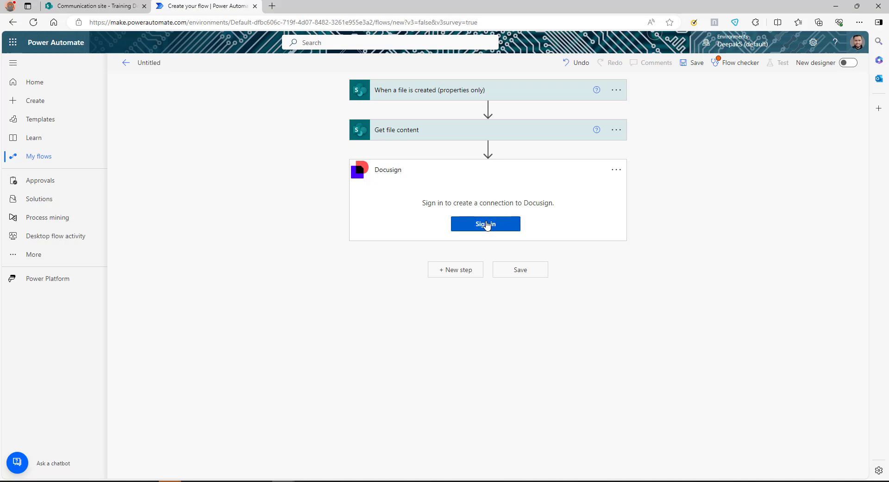
Sign in to Docusign with the account's login e-mail to create the connection
left_click(486, 224)
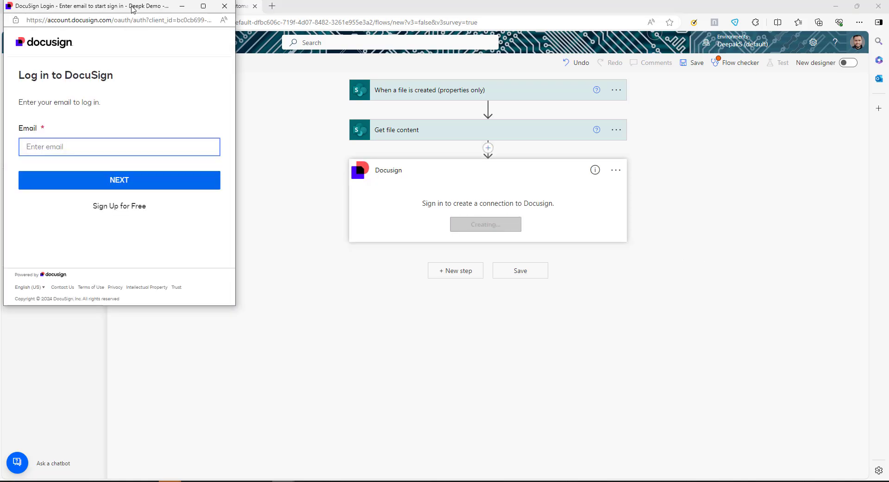
left_click_drag(132, 8, 630, 57)
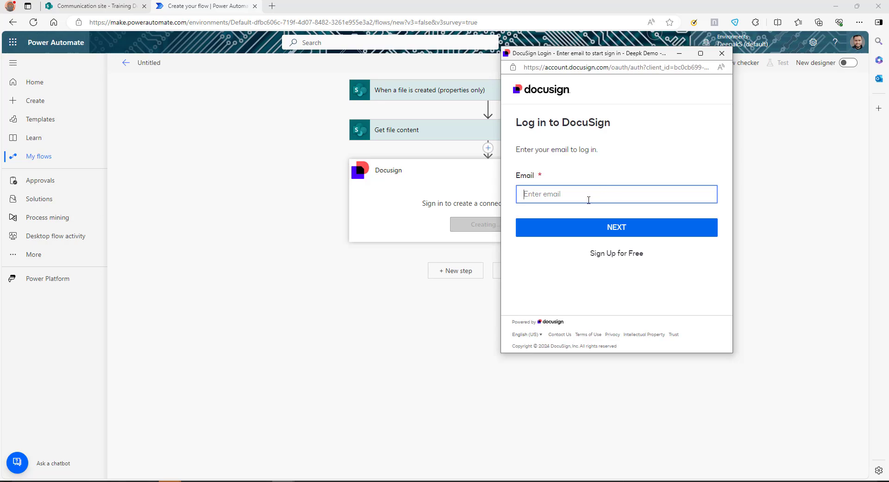
left_click(563, 198)
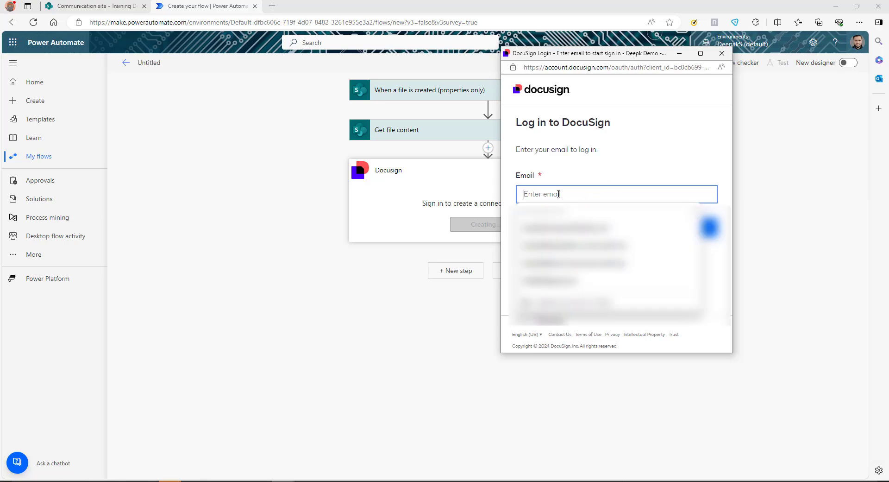
key("Down")
key("Down")
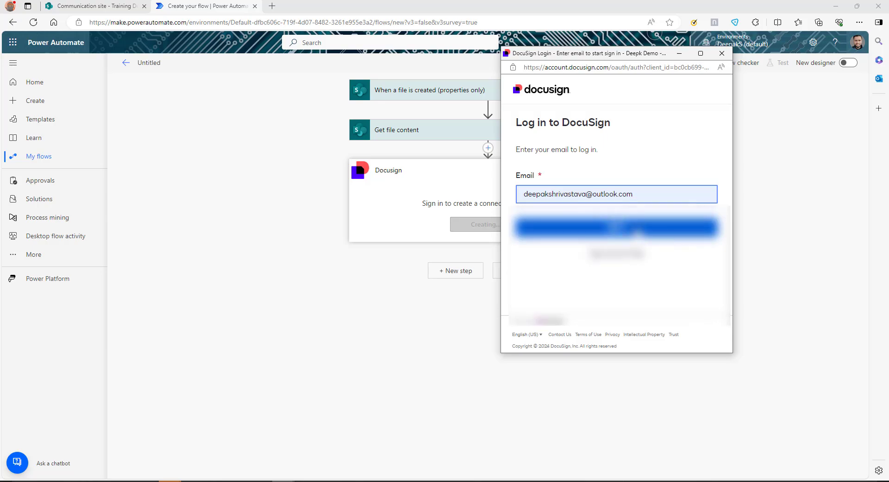
key("Return")
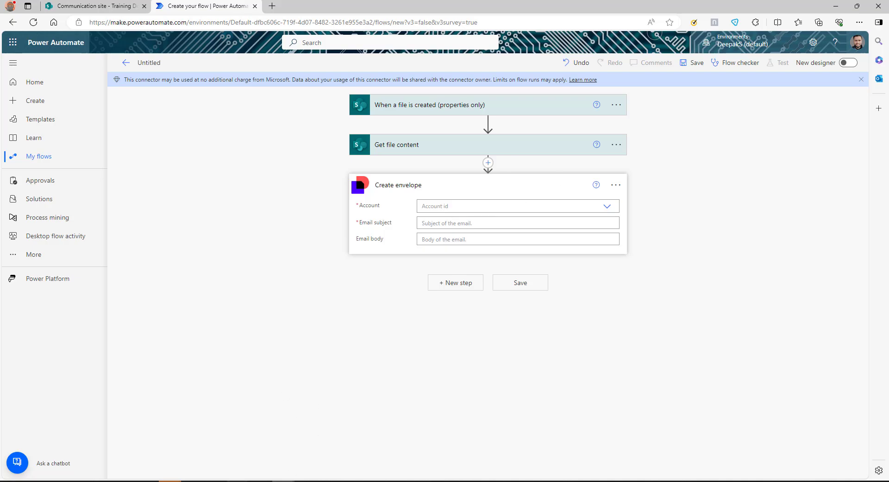
left_click(237, 480)
left_click(278, 445)
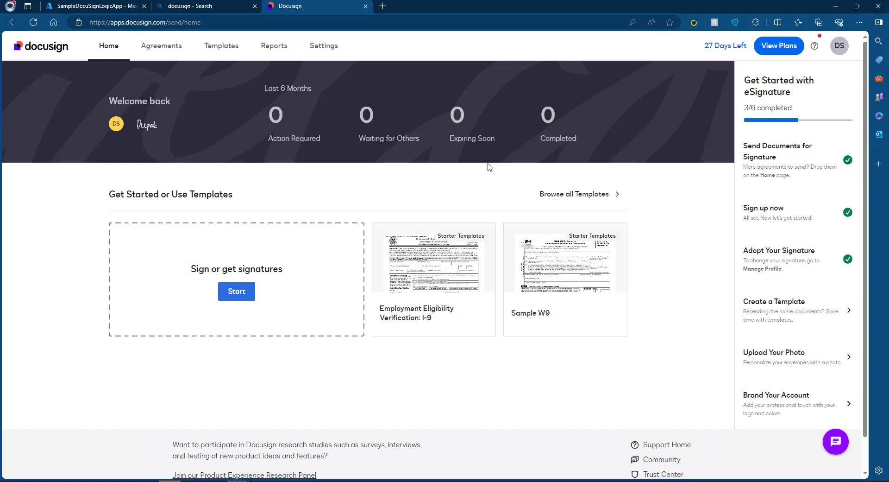
left_click(836, 6)
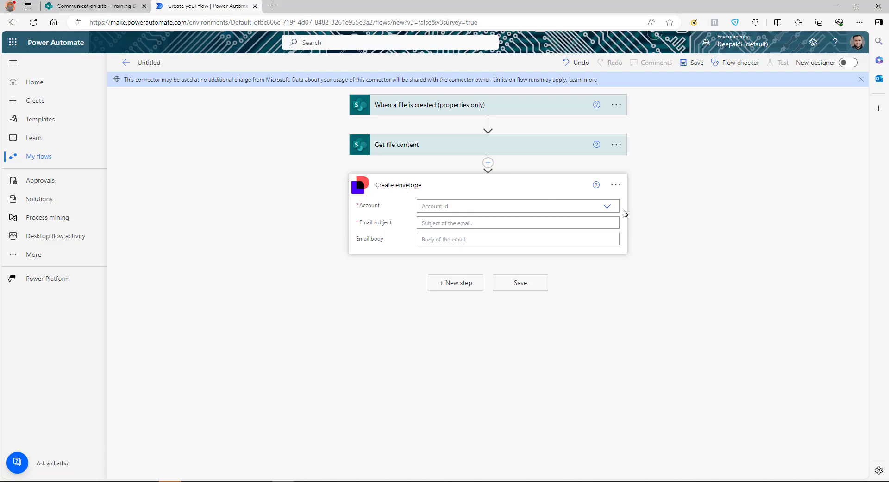
Choose the DocuSign account and enter 'Demo Agreemnt' as the email subject
left_click(420, 208)
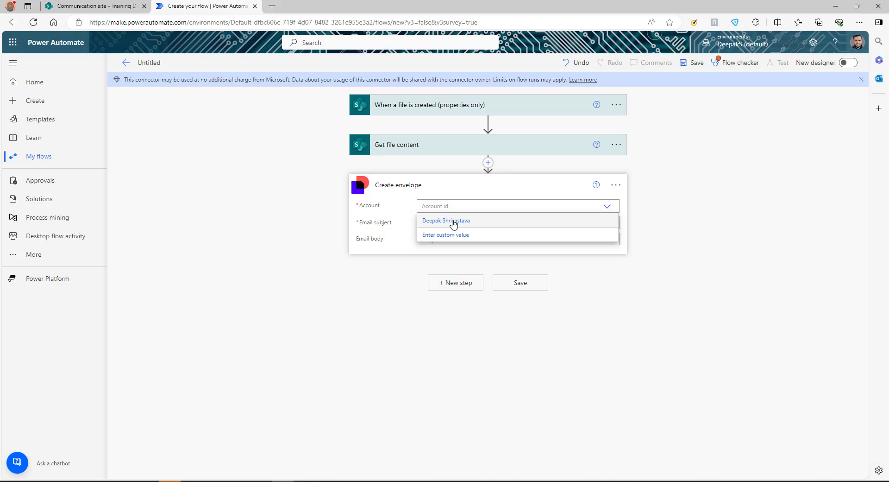
left_click(440, 223)
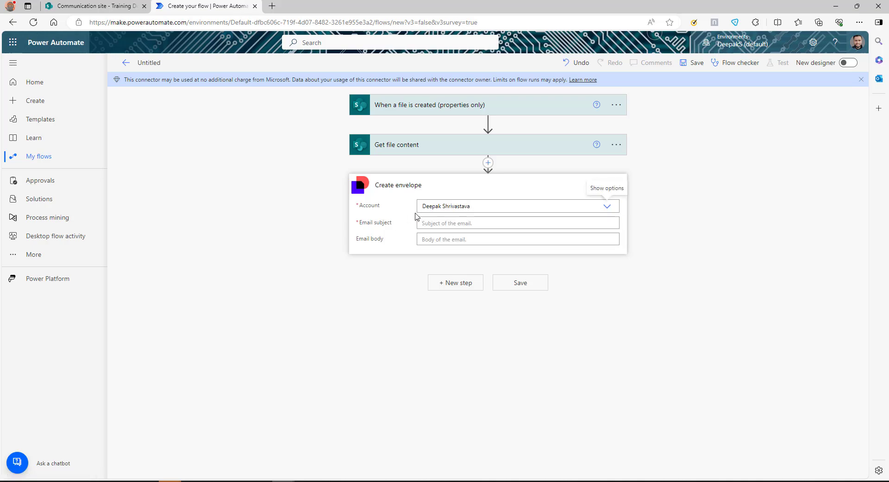
left_click(479, 223)
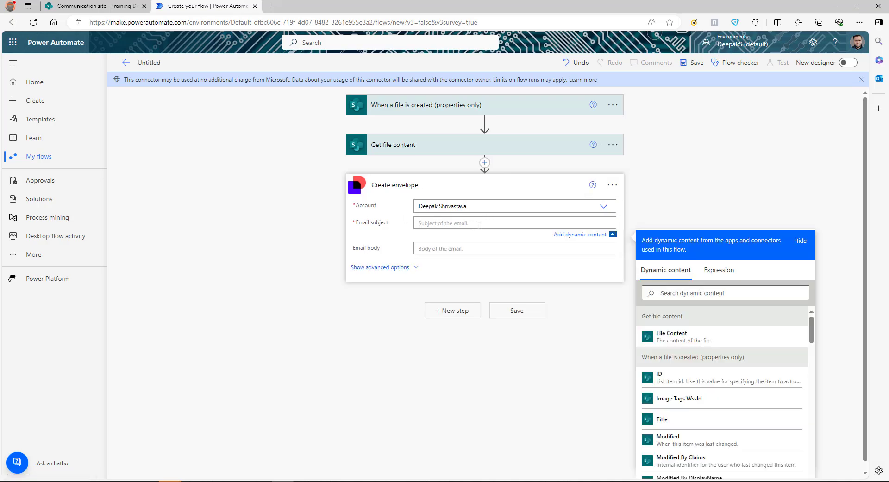
type("Demo Agreemnt")
left_click(462, 289)
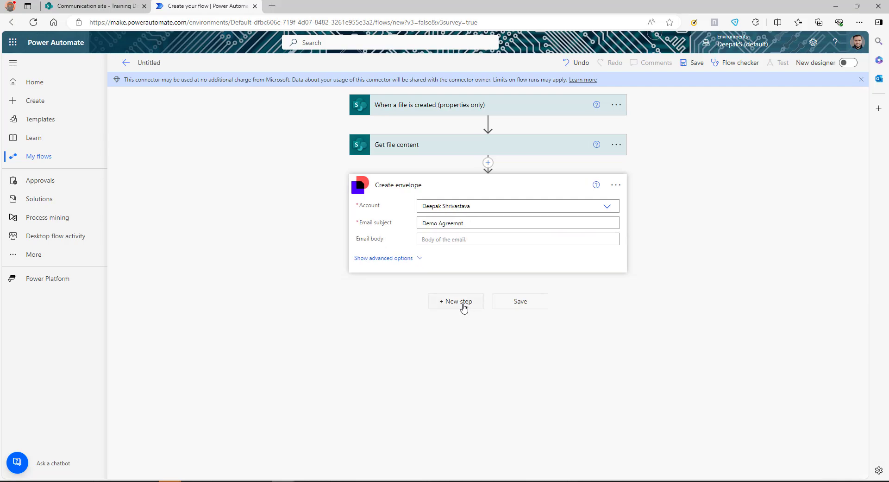
Add the DocuSign 'Add documents to an envelope' action after Create envelope
left_click(463, 308)
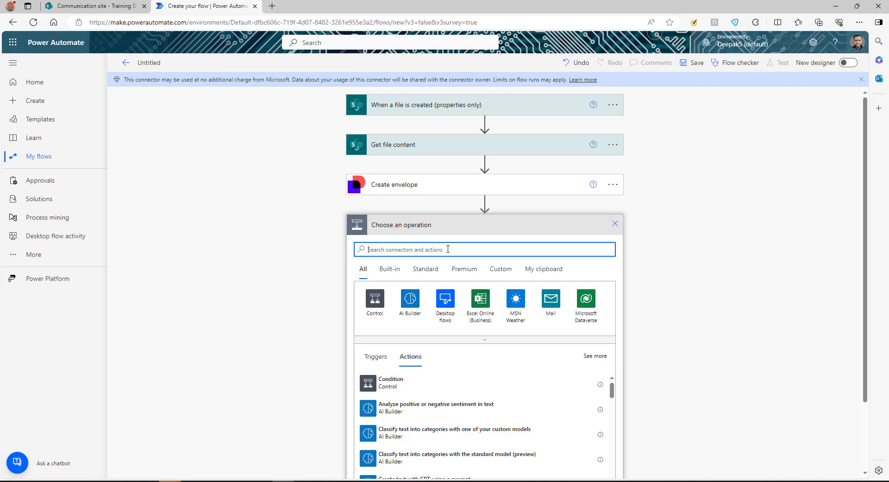
type("docusi")
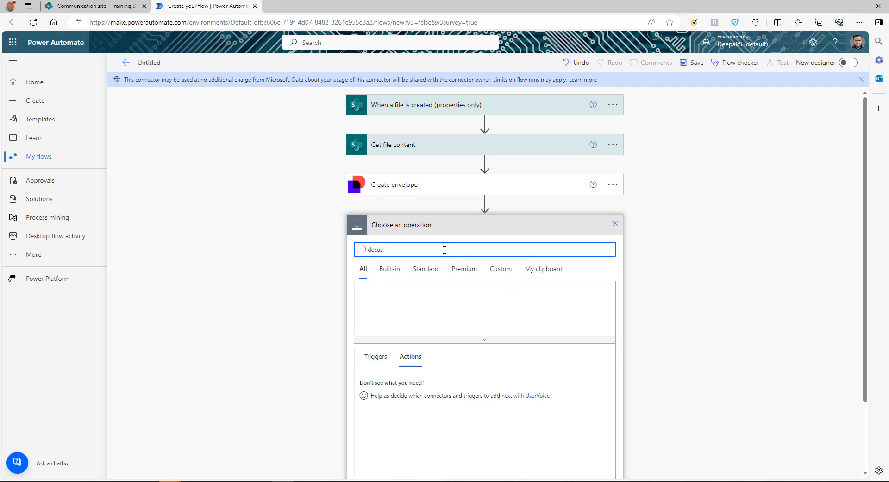
left_click(398, 297)
left_click(421, 300)
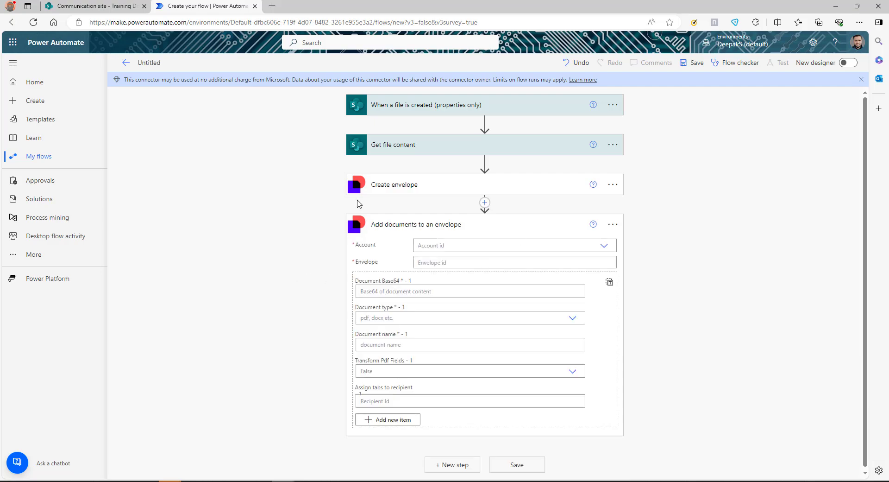
Set its DocuSign account and use Create envelope's Envelope Id as the envelope
left_click(502, 247)
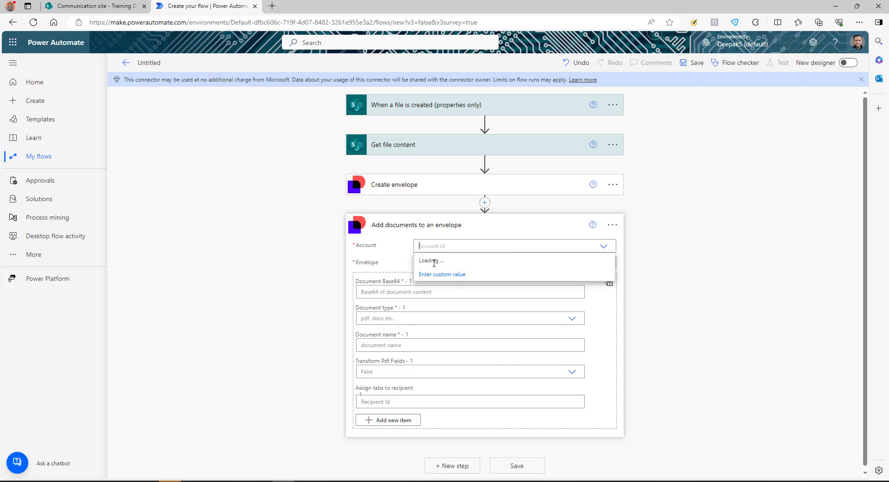
left_click(493, 265)
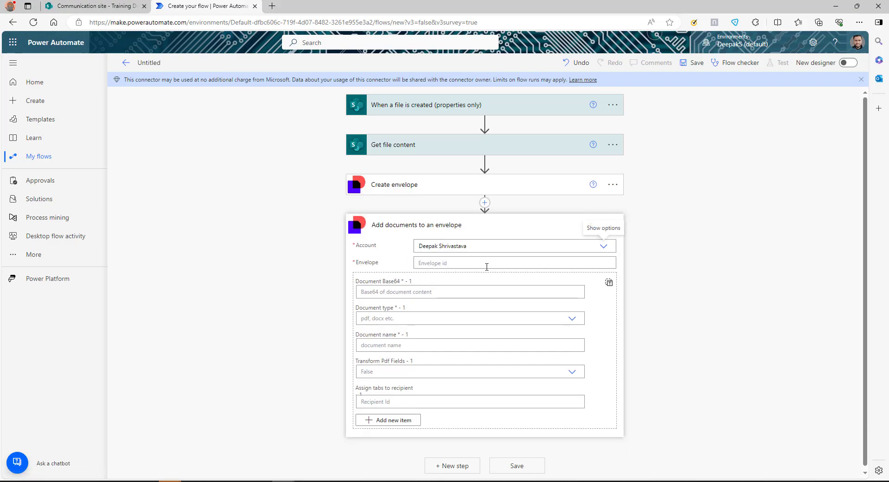
left_click(460, 263)
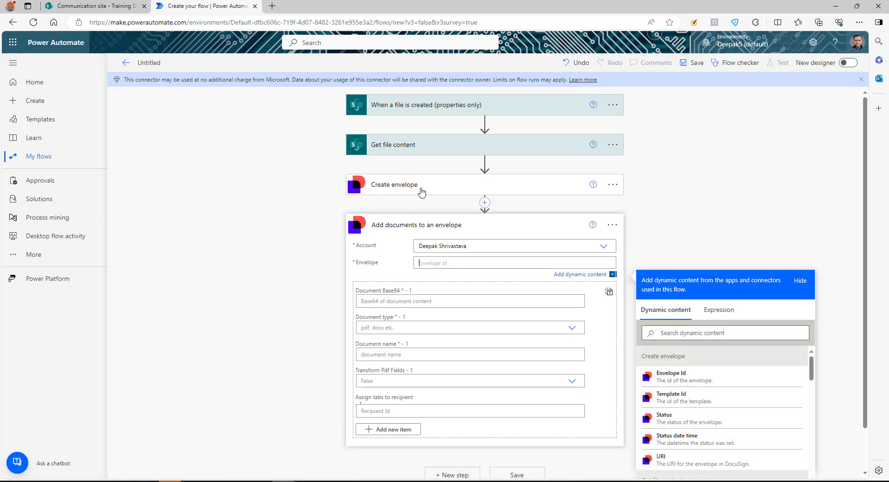
left_click(676, 373)
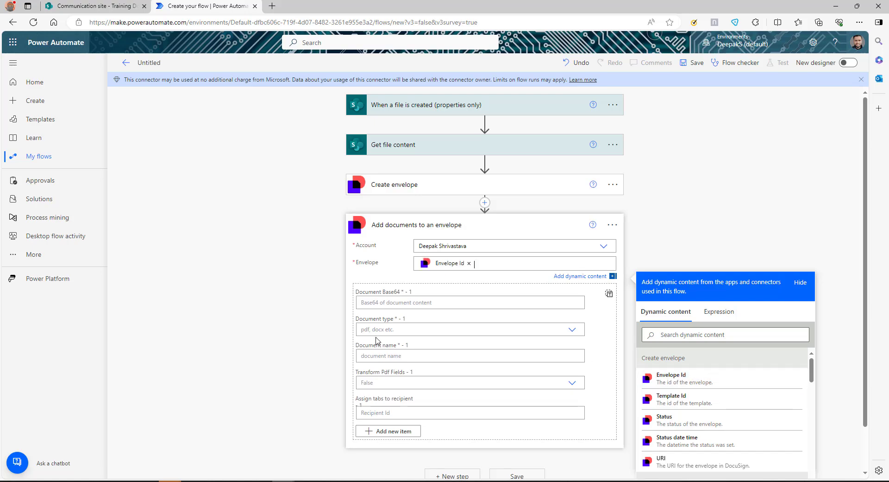
scroll(402, 270, "down", 1)
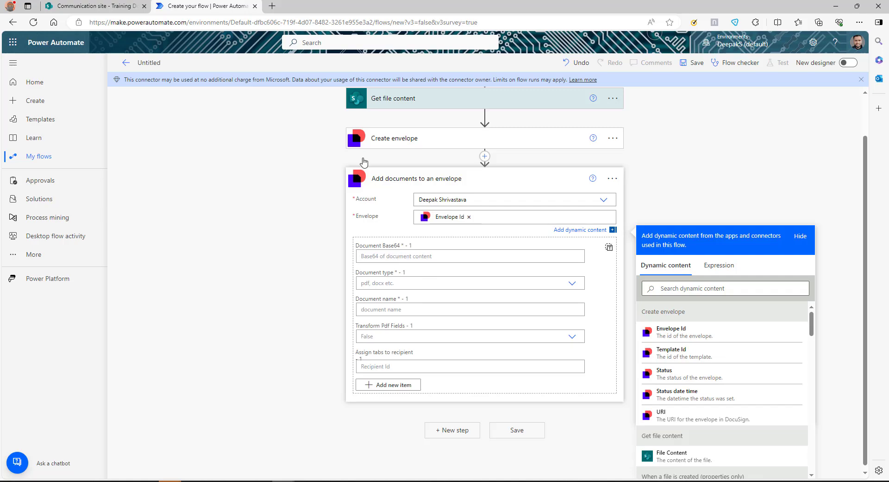
scroll(408, 139, "up", 1)
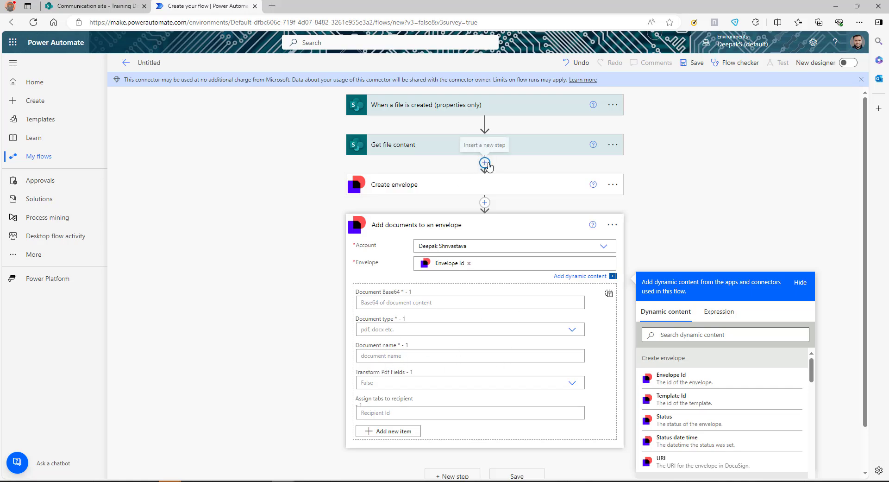
Insert a Compose action between Get file content and Create envelope
left_click(485, 163)
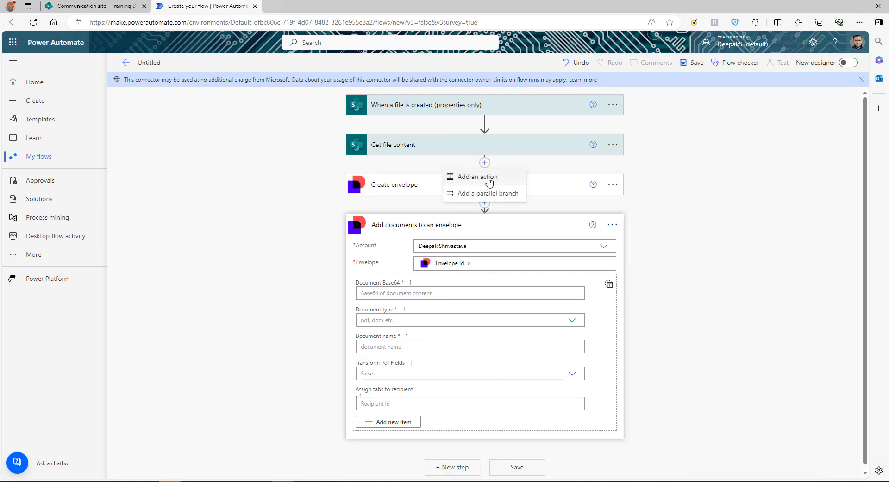
left_click(484, 176)
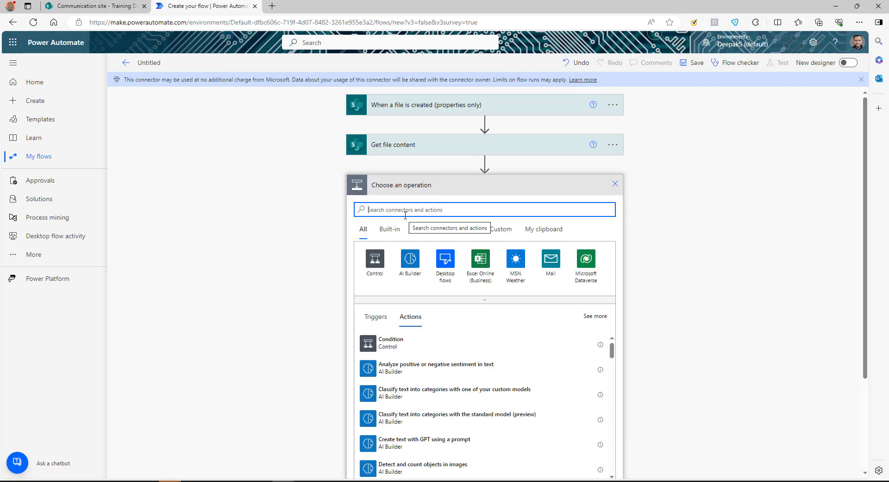
type("com")
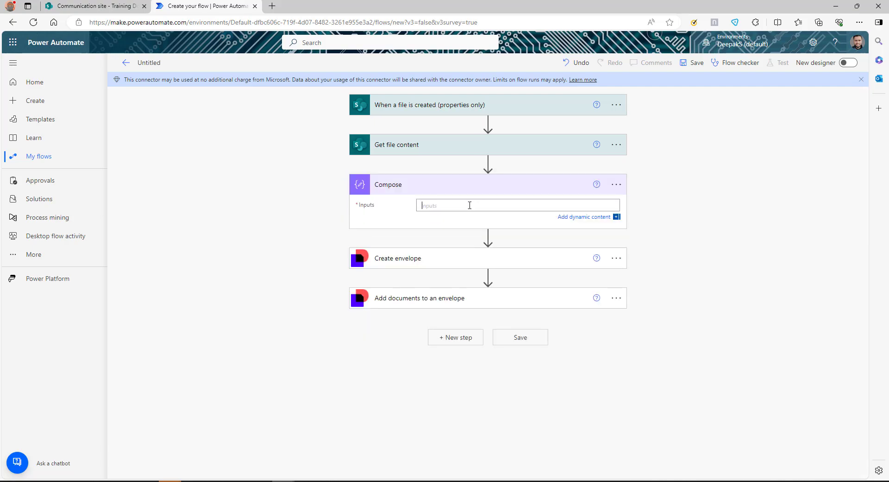
left_click(473, 203)
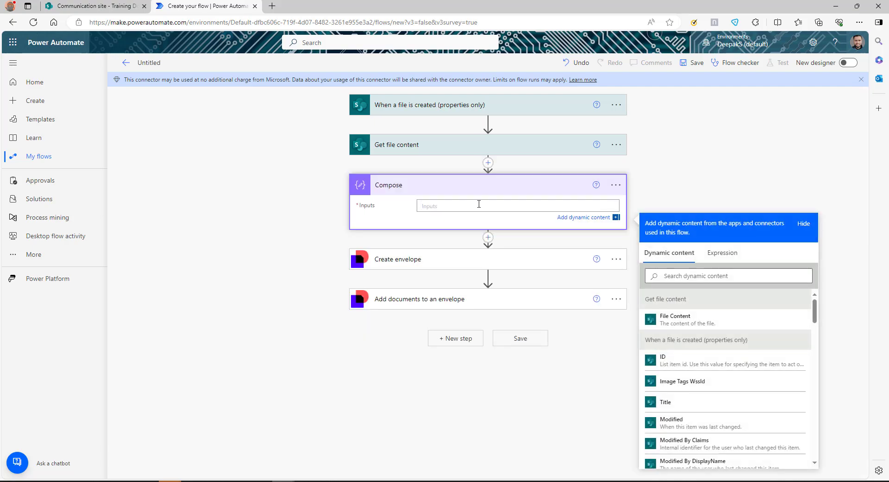
Set the Compose input to the expression base64(File Content) from Get file content
left_click(721, 253)
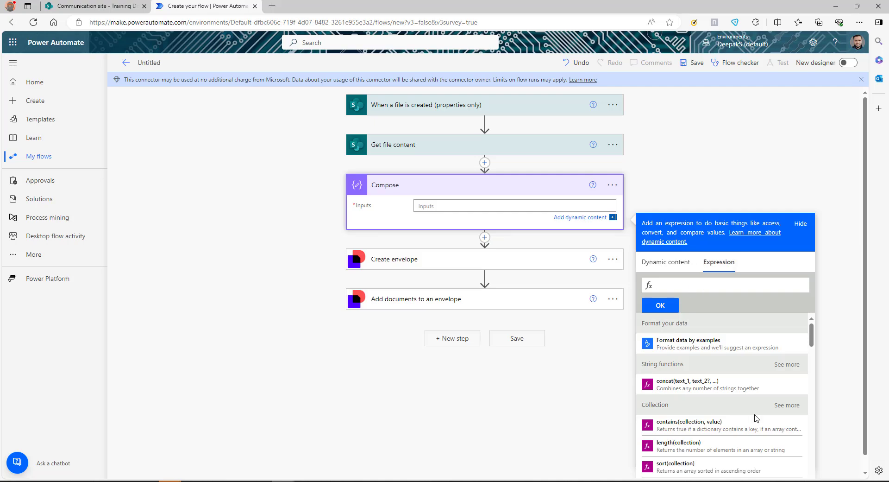
scroll(757, 418, "down", 5)
left_click(789, 401)
scroll(740, 399, "down", 4)
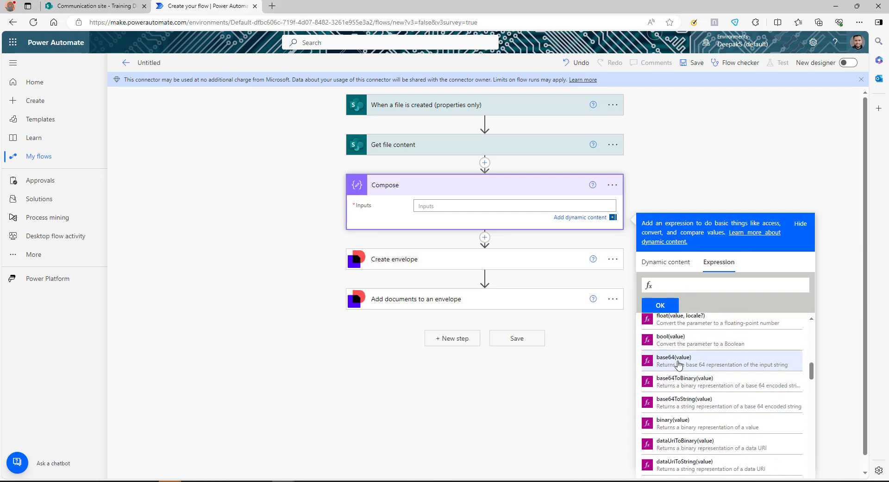
left_click(677, 364)
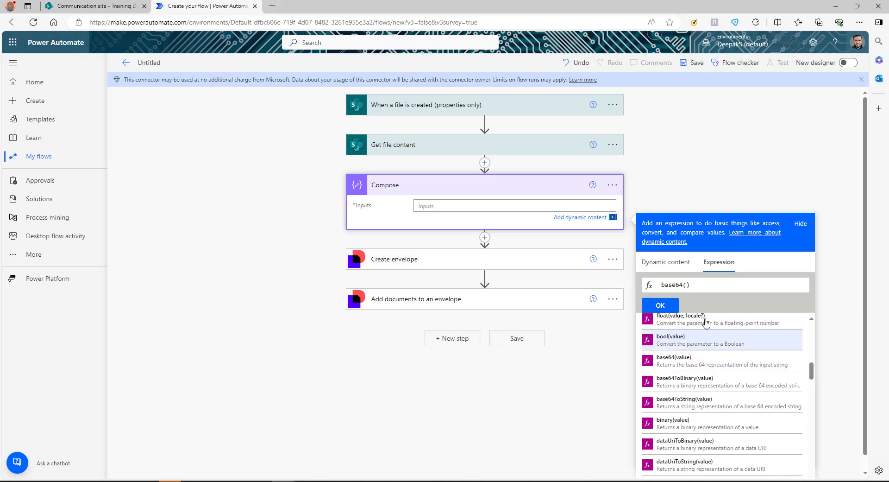
left_click(669, 263)
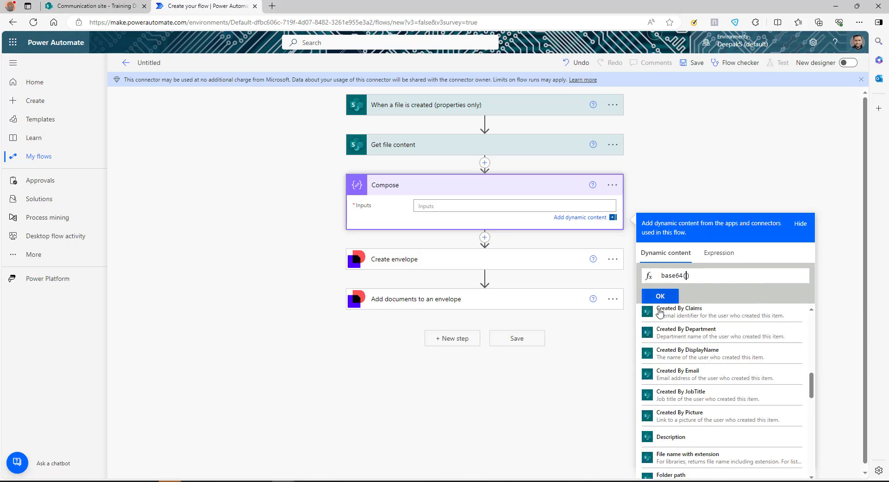
scroll(703, 435, "down", 10)
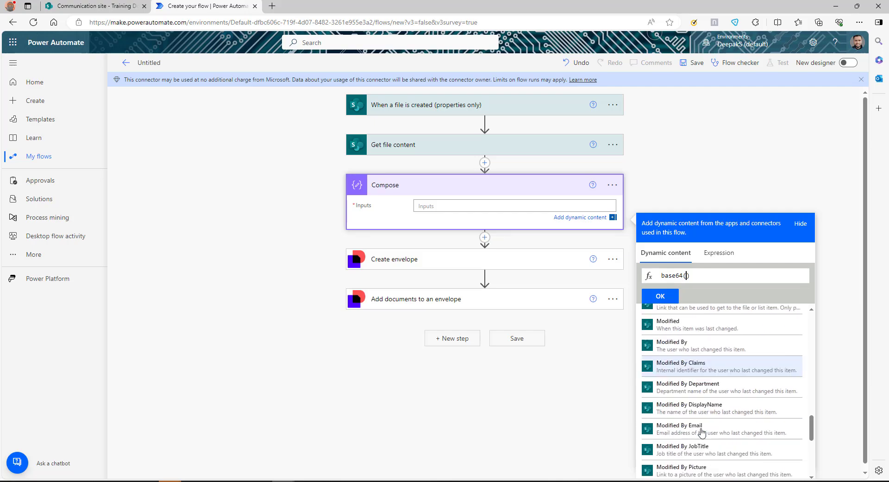
scroll(697, 427, "up", 10)
left_click(671, 373)
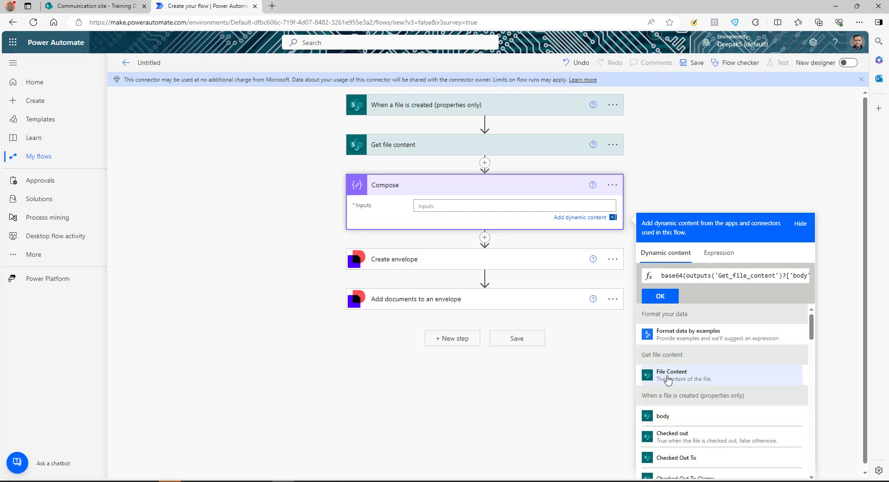
left_click(661, 296)
left_click(472, 208)
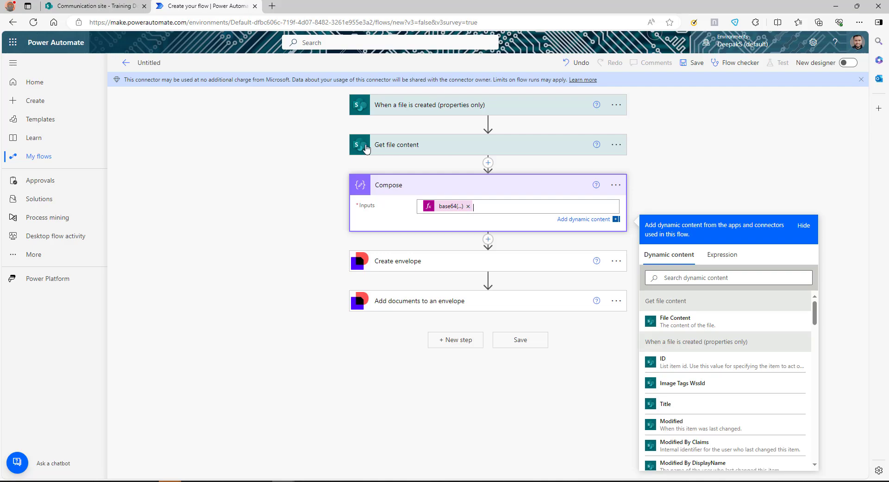
left_click(416, 302)
Fill Add documents to an envelope's Document Base64 field with Compose's Outputs
scroll(301, 334, "down", 2)
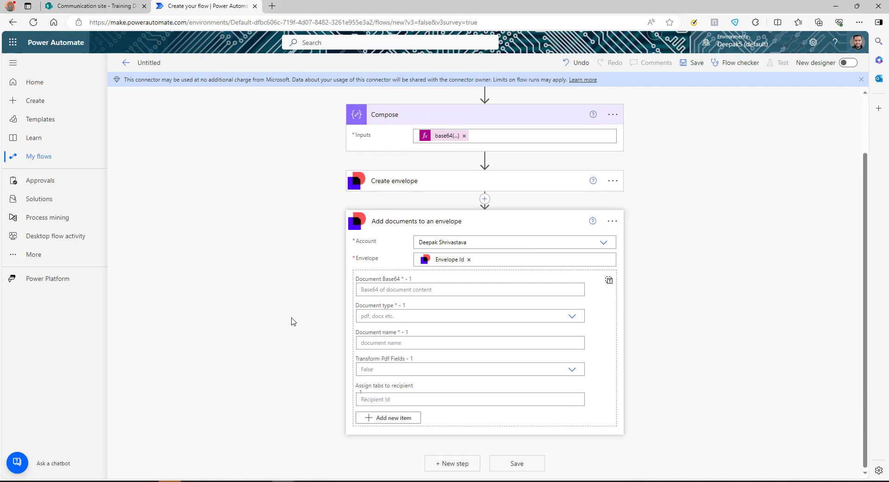
left_click(405, 288)
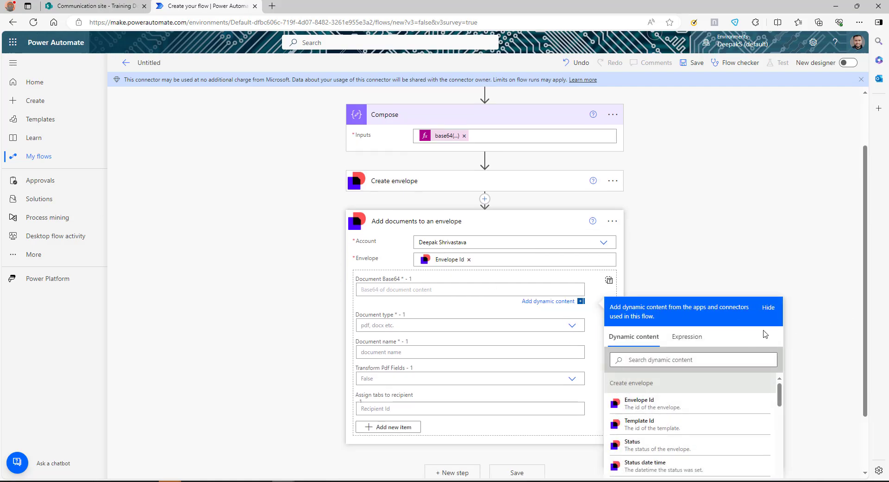
scroll(755, 336, "down", 2)
left_click(646, 454)
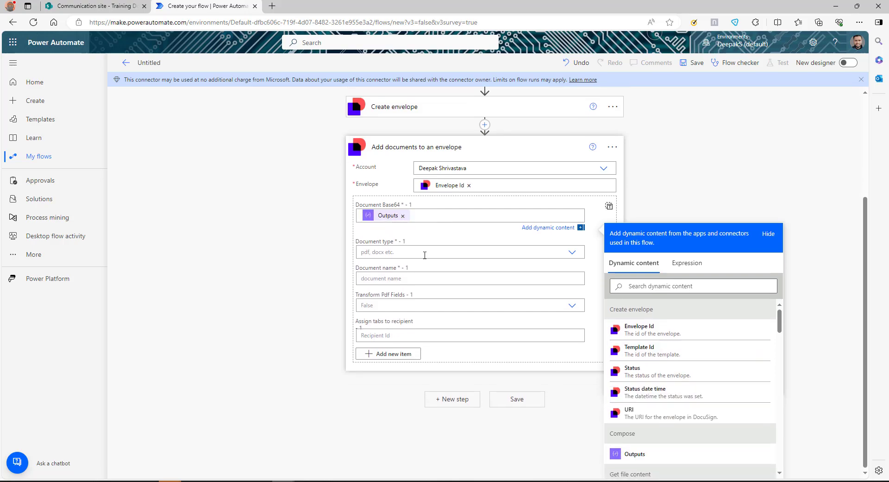
left_click(478, 257)
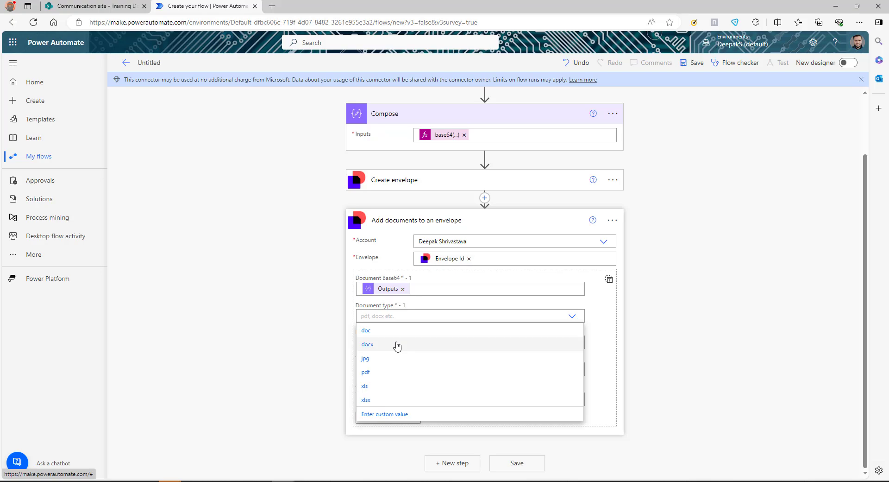
Write the Document type expression last(split(FilenameWithExtension,'.')) from the trigger's file name
left_click(384, 415)
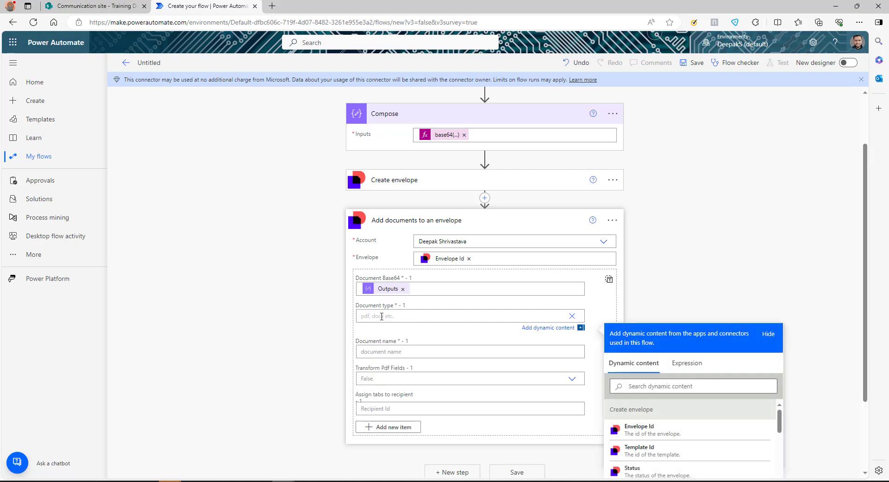
left_click(686, 362)
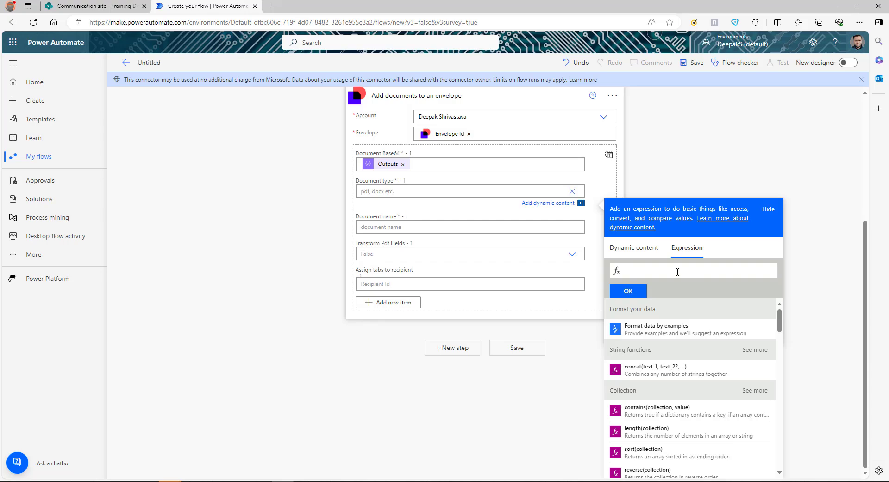
type("last(split")
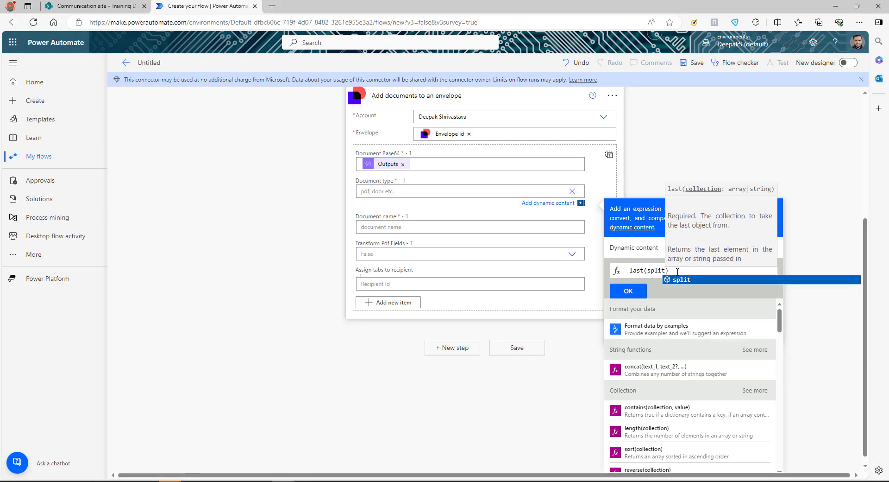
type("(")
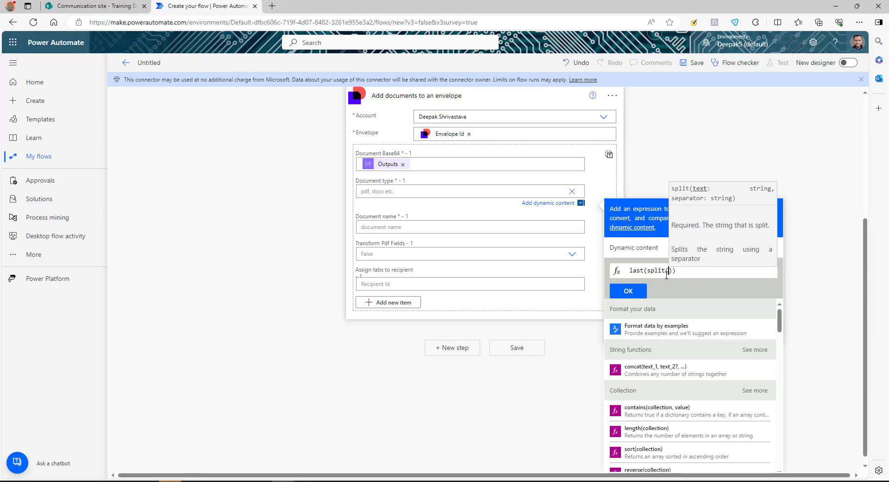
left_click(634, 248)
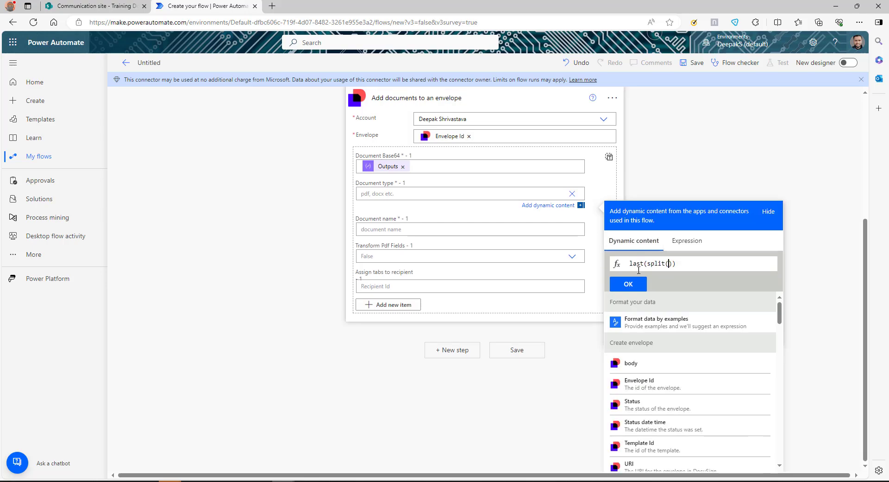
scroll(636, 360, "down", 10)
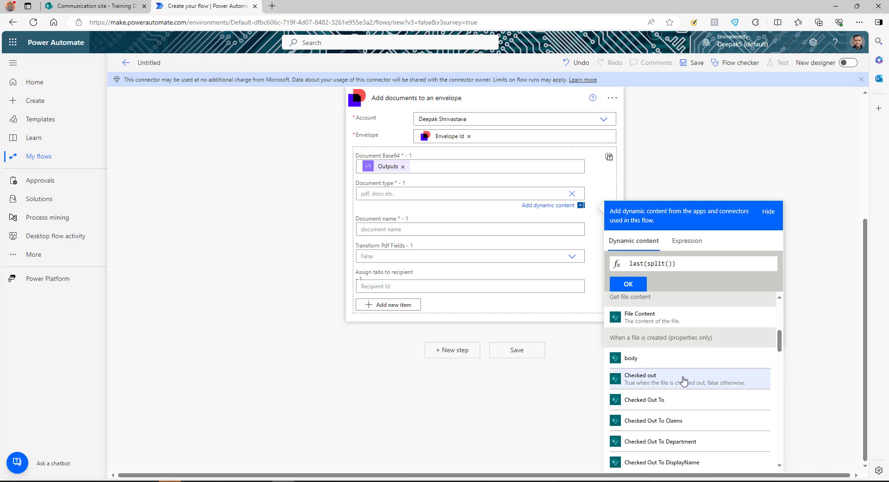
scroll(684, 381, "down", 3)
scroll(685, 381, "down", 8)
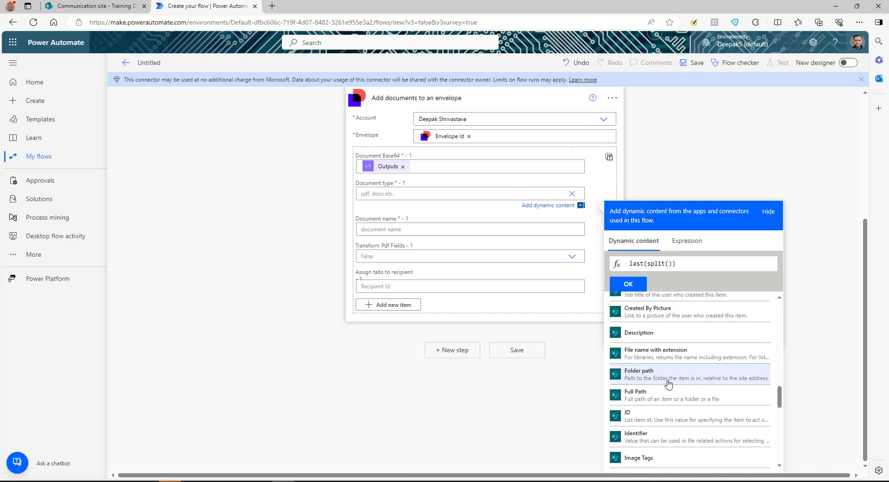
left_click(666, 354)
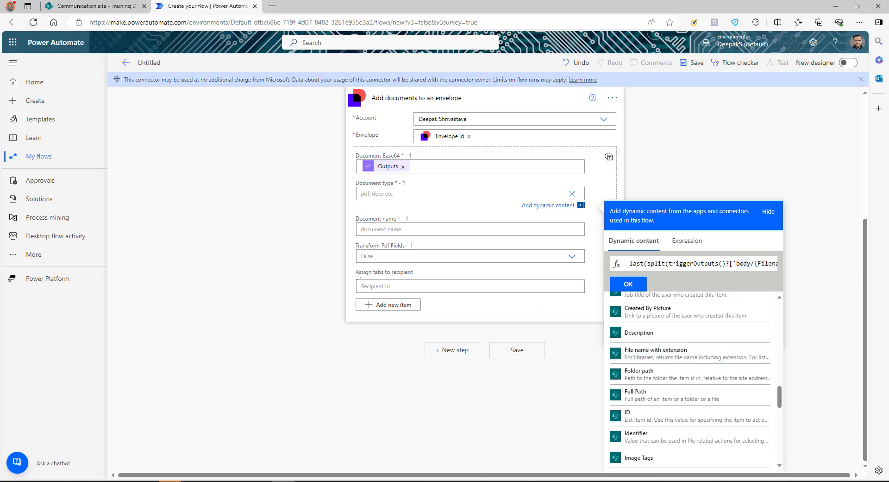
key("Right")
key("Right")
key("Right")
key("Right")
key("Right")
key("Right")
key("Right")
key("Right")
key("Right")
key("Right")
key("Right")
key("Right")
key("Right")
key("Right")
key("Right")
key("Right")
key("Right")
key("Right")
key("Right")
key("Right")
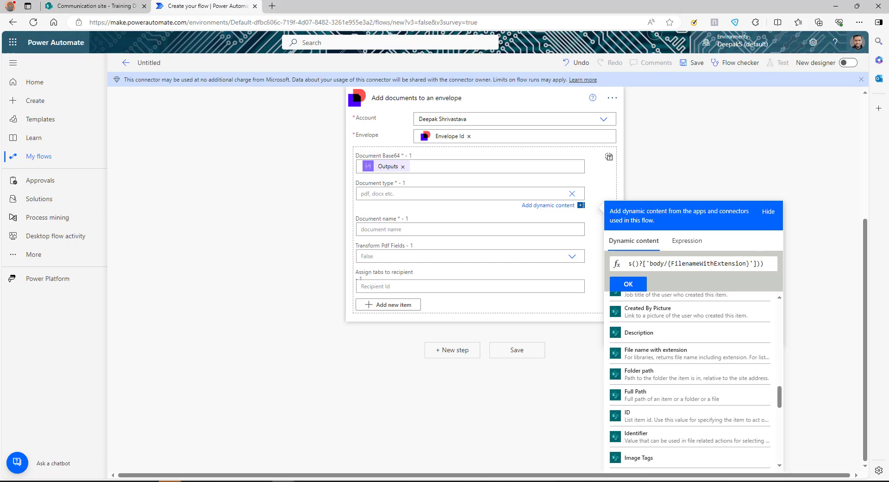
type(",")
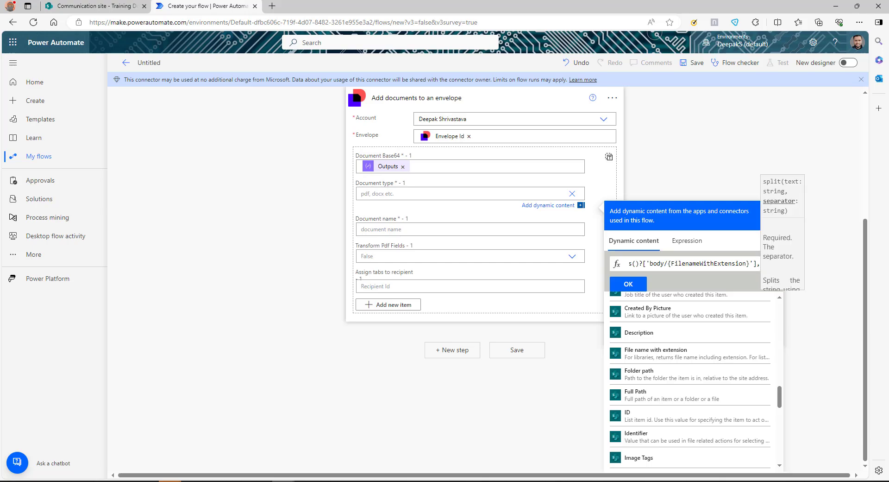
type("'.")
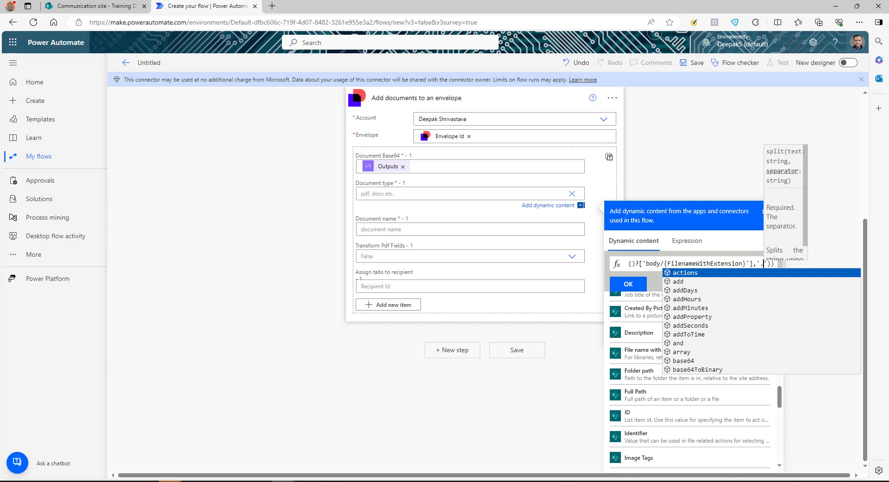
Confirm the last() Document type expression and set Document name to the new file's Name
left_click(623, 287)
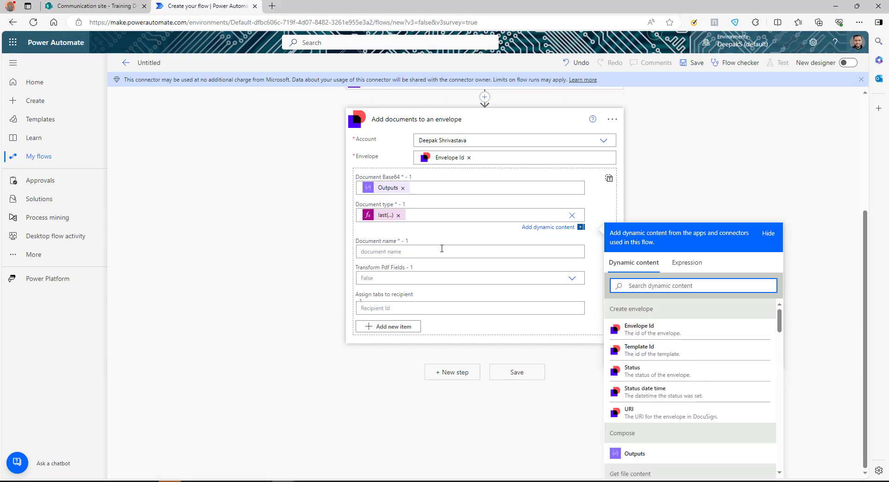
left_click(442, 245)
left_click(687, 289)
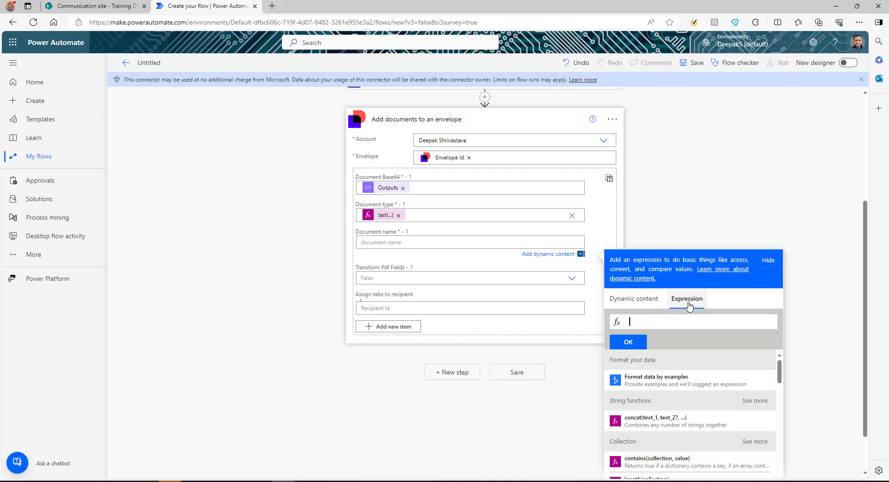
left_click(633, 298)
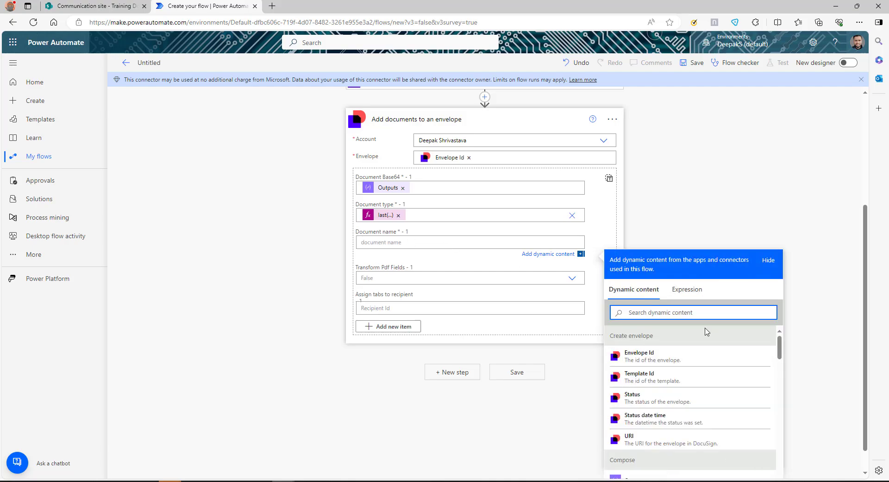
type("name")
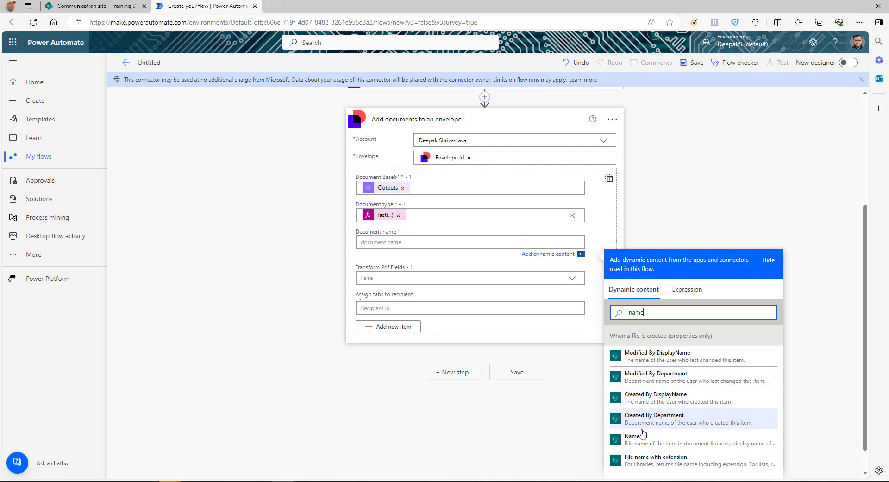
left_click(648, 442)
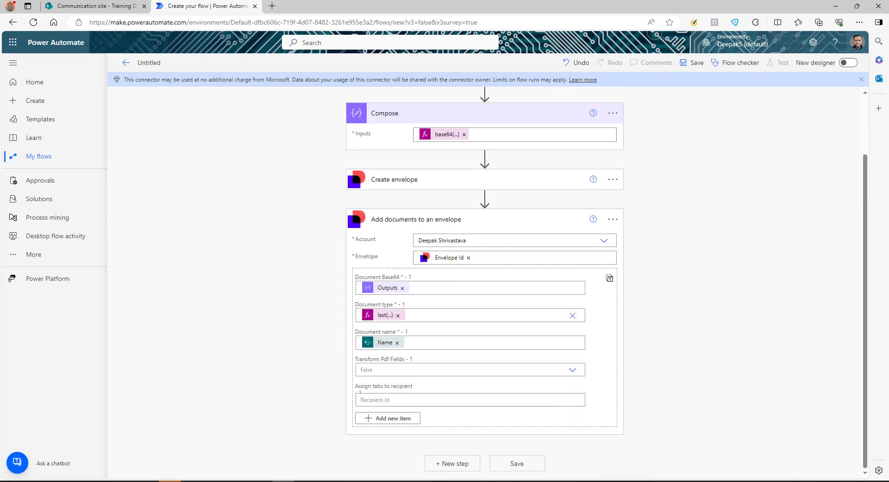
left_click(452, 466)
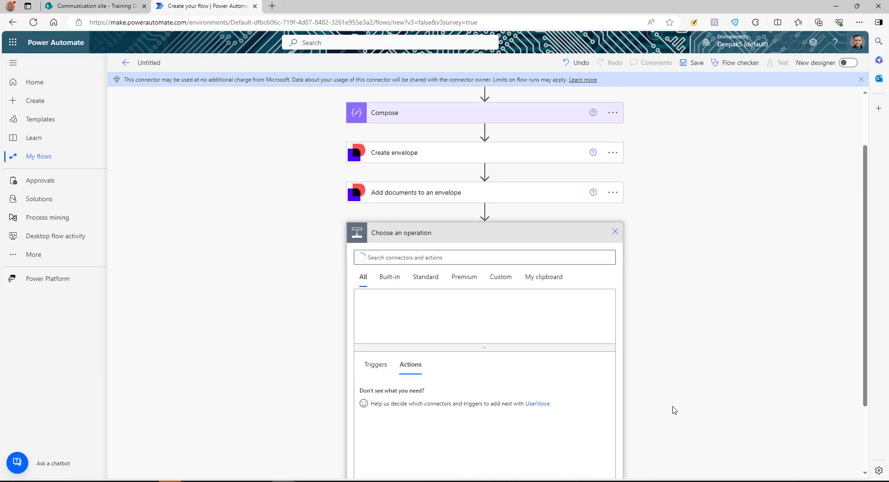
Add the Docusign 'Add recipient to an envelope (V2)' step after Add documents
type("docusign")
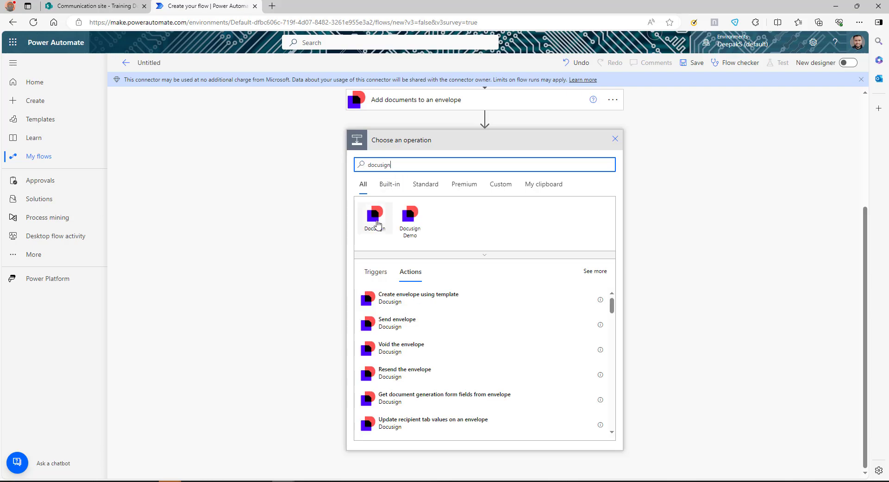
left_click(374, 217)
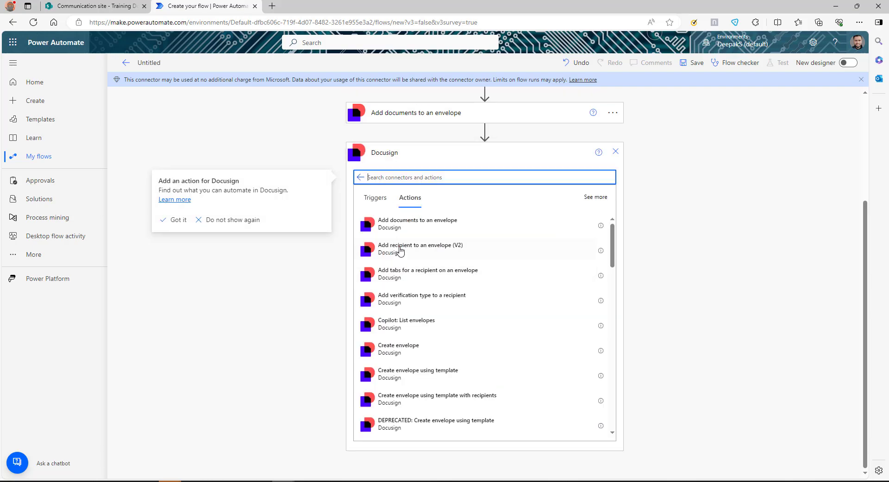
left_click(447, 252)
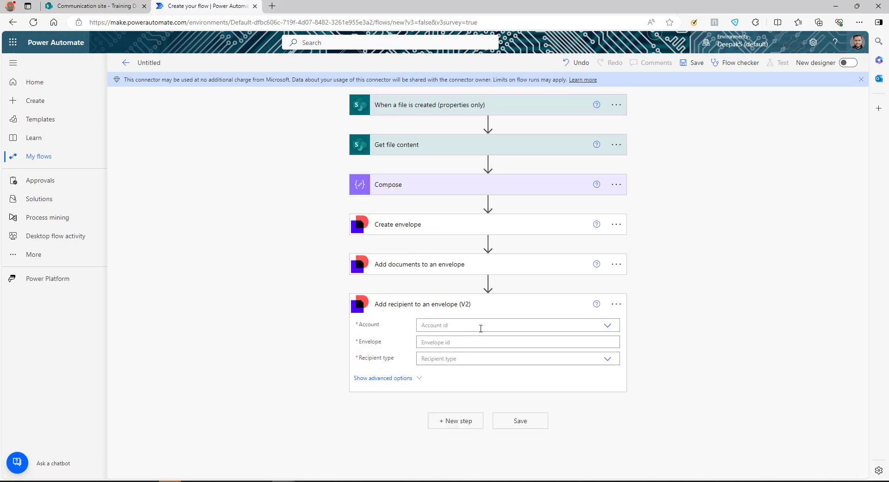
Choose the connected DocuSign account and set the envelope to the created Envelope Id
left_click(481, 327)
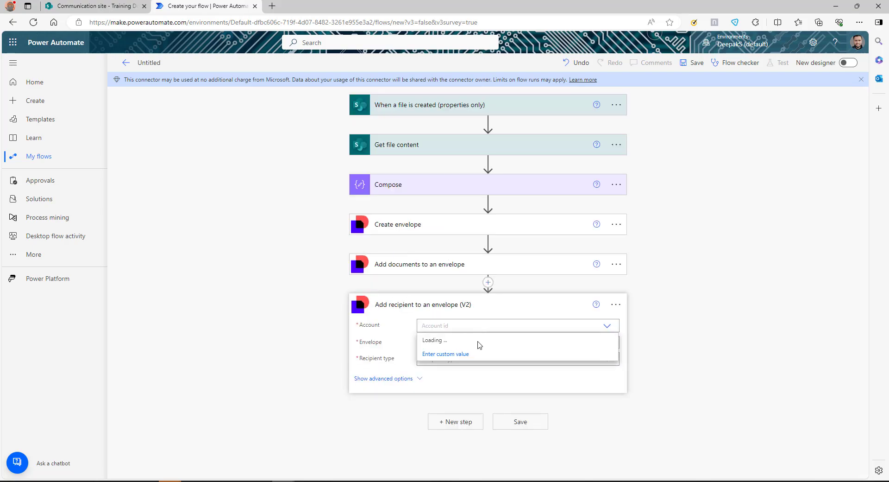
left_click(434, 340)
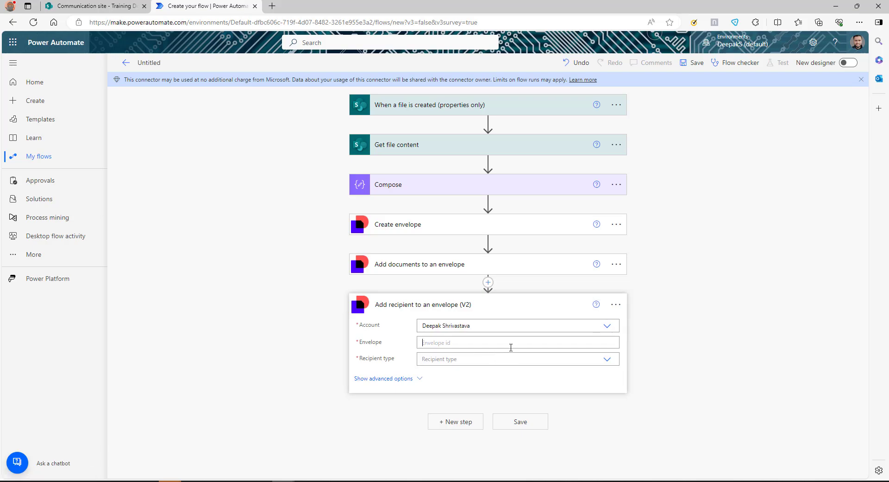
left_click(672, 457)
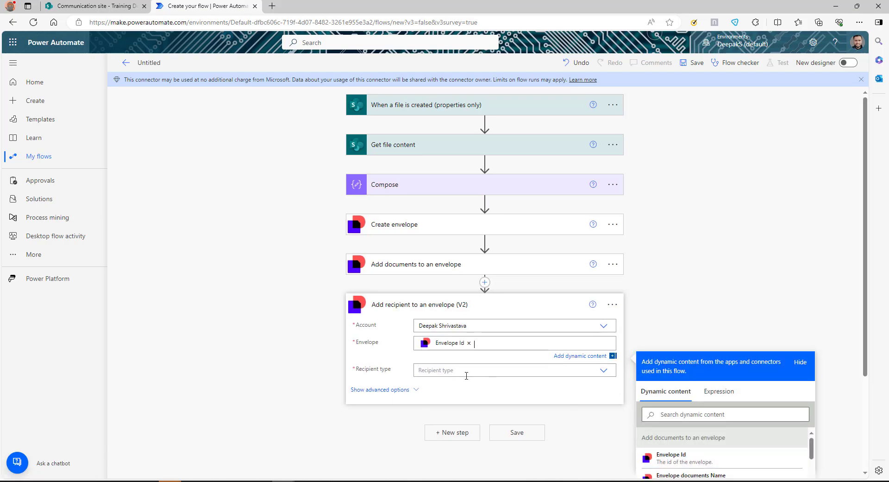
scroll(485, 273, "down", 3)
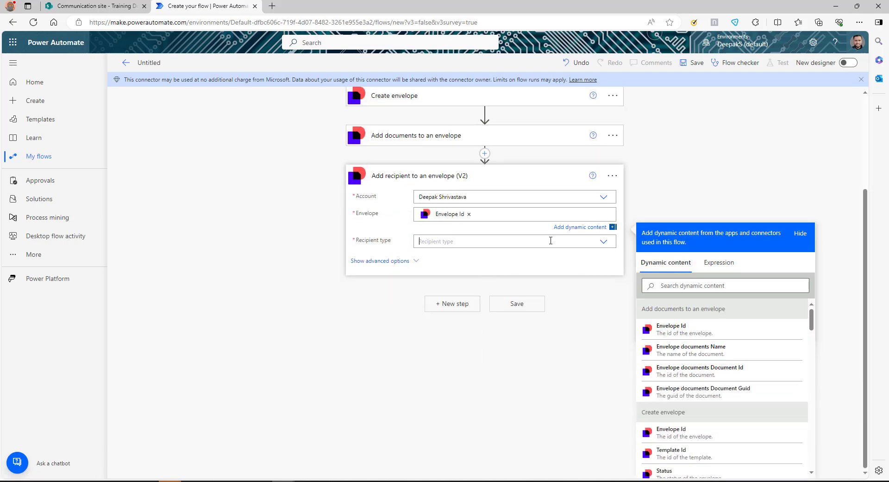
left_click(550, 241)
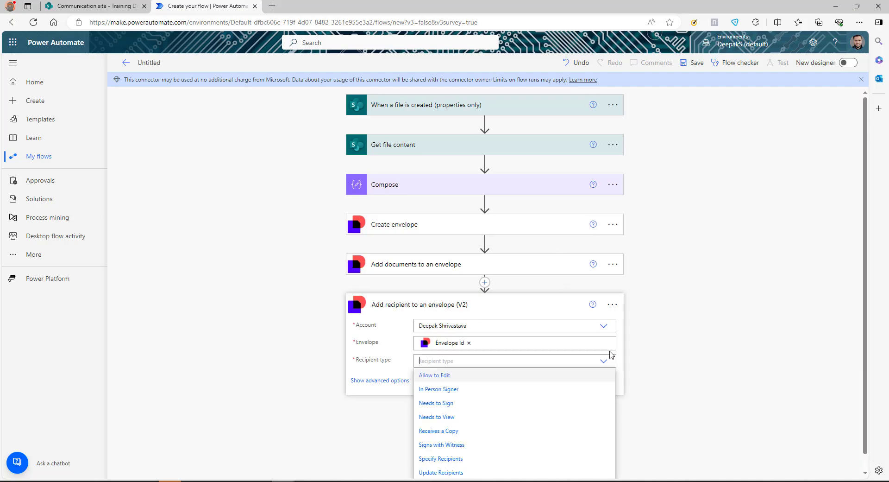
scroll(756, 287, "down", 1)
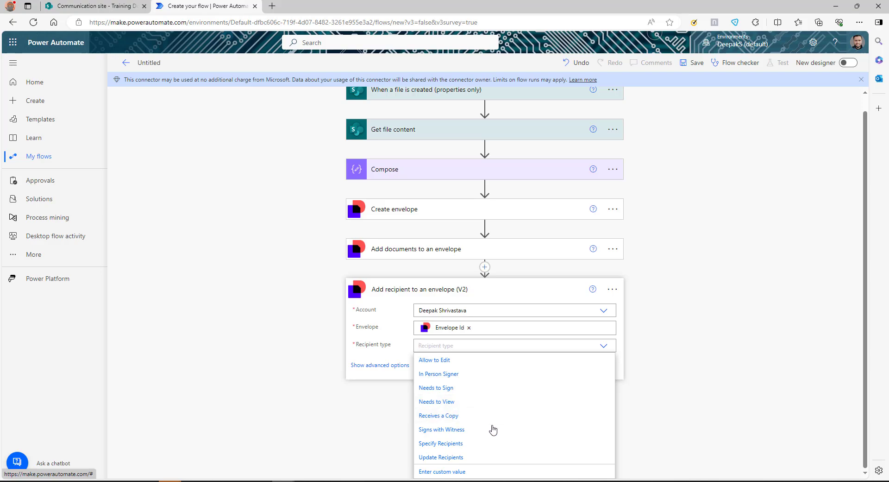
Set the recipient type to Needs to Sign, enter the signer's name, and paste their e-mail
left_click(437, 387)
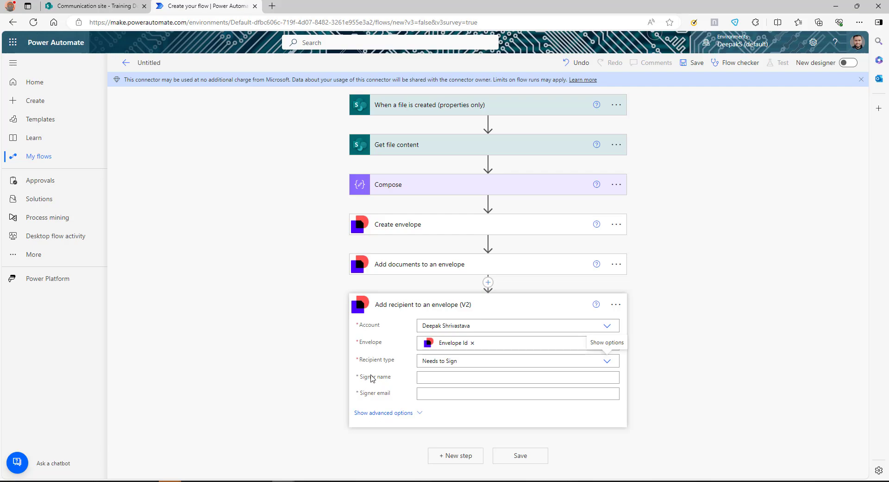
left_click(432, 377)
type("Deepak")
key("Tab")
key("Tab")
left_click(434, 402)
key("ctrl+v")
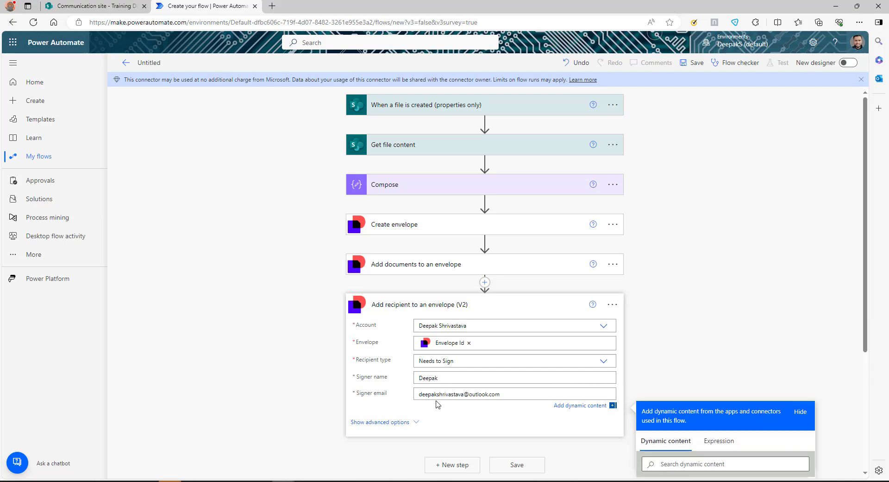
left_click(460, 407)
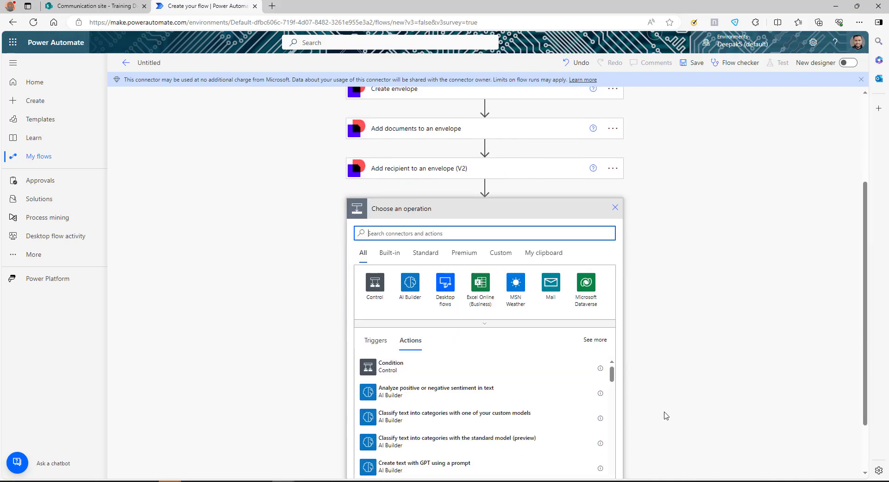
Add the Docusign Send envelope action as the next step
type("docu")
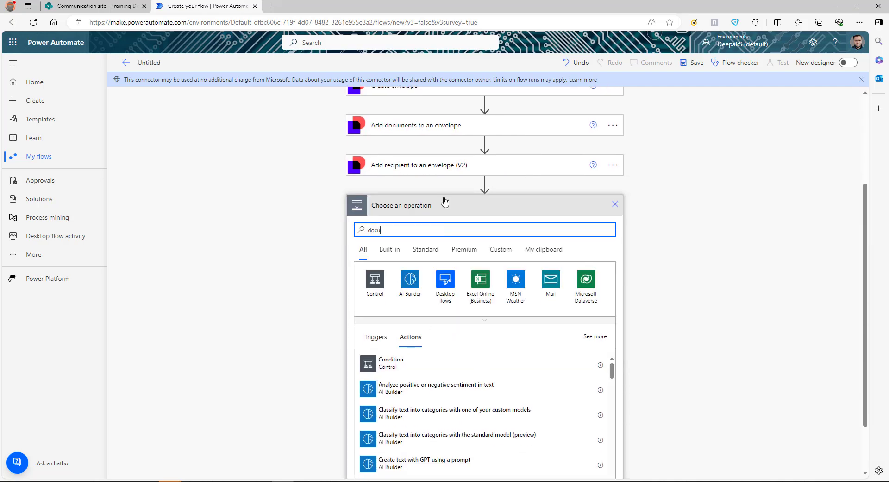
type("sign")
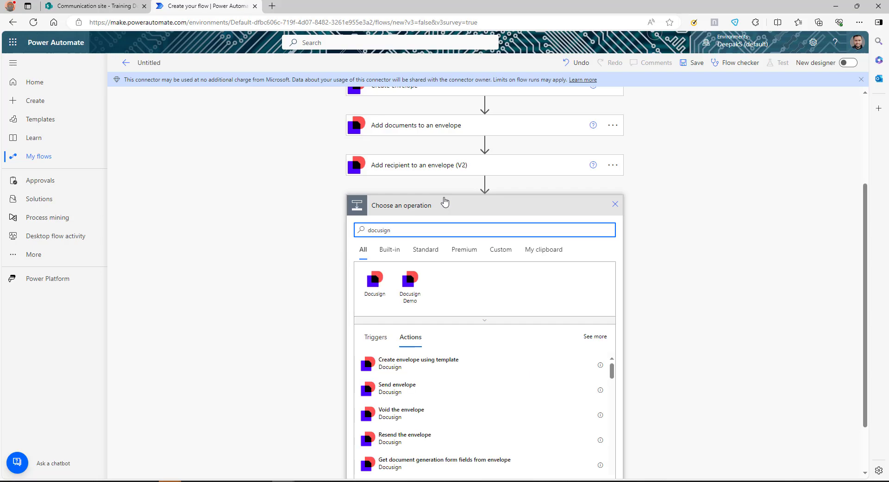
left_click(371, 285)
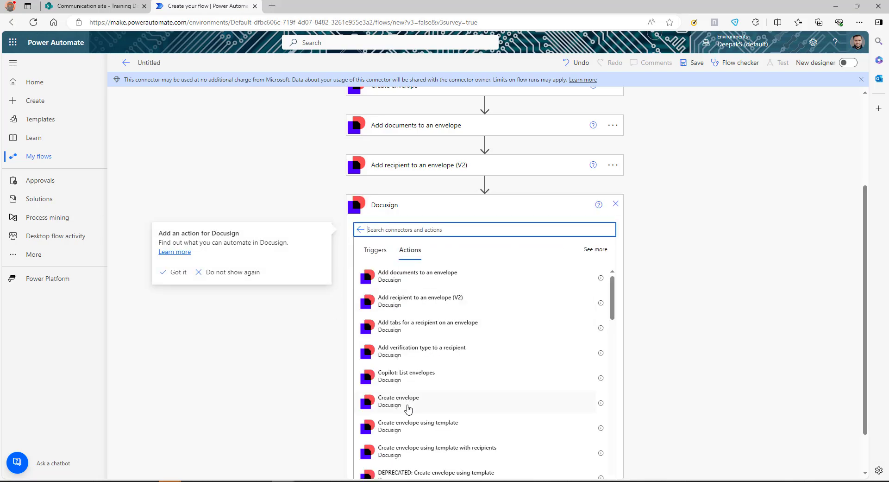
scroll(431, 393, "down", 3)
scroll(417, 394, "down", 3)
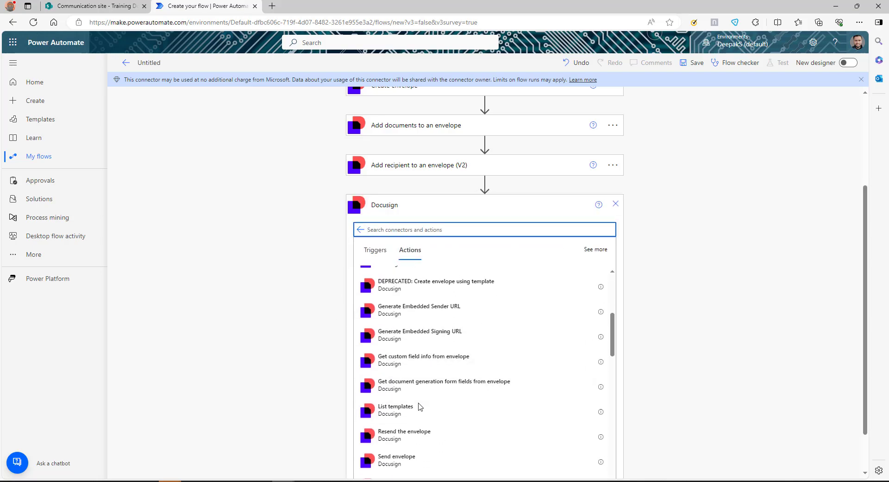
left_click(389, 376)
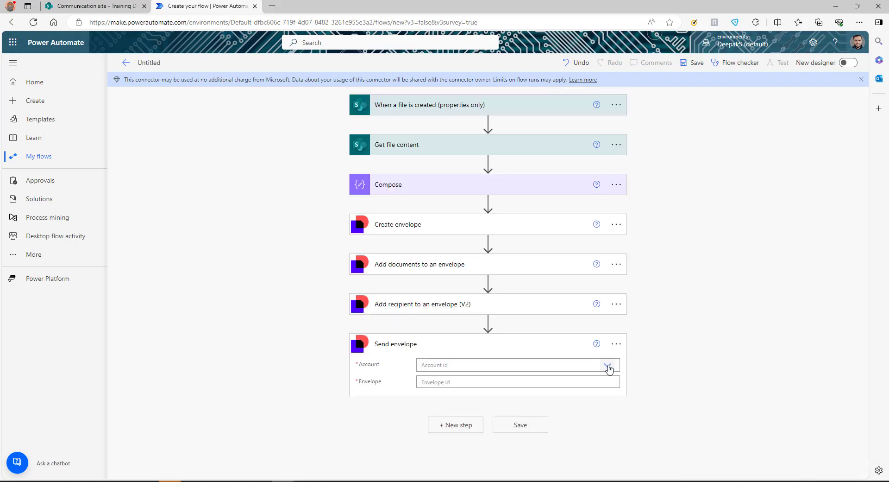
Choose the Docusign account, set the envelope to the earlier Envelope Id, and save the flow
left_click(608, 365)
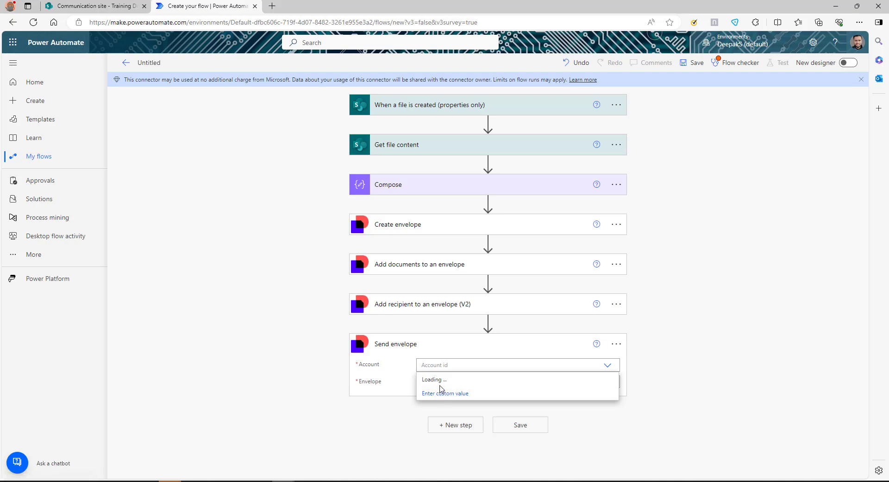
left_click(451, 384)
left_click(547, 383)
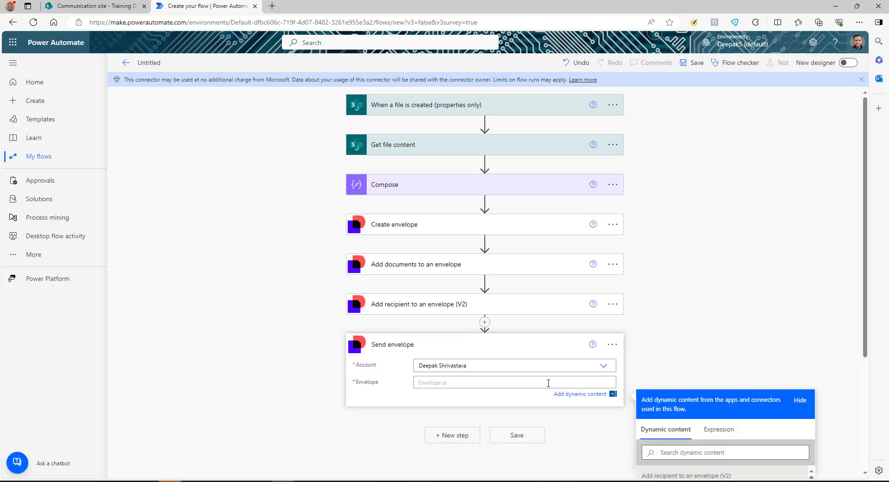
scroll(683, 385, "down", 3)
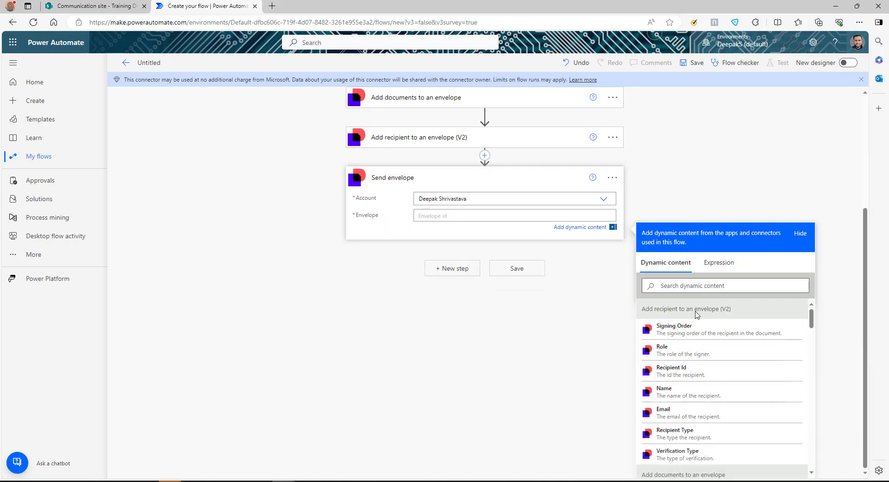
scroll(691, 383, "down", 2)
left_click(686, 402)
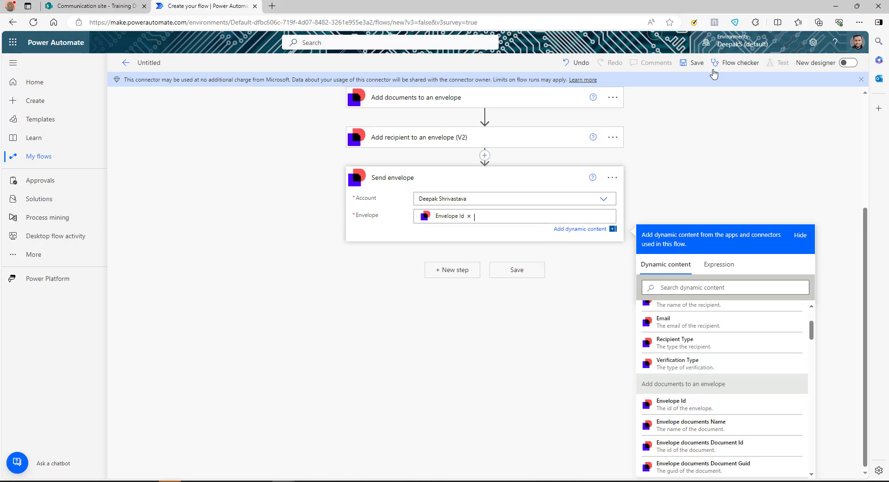
left_click(693, 63)
Start a manual test run of the flow, then switch to the SharePoint document library
left_click(779, 63)
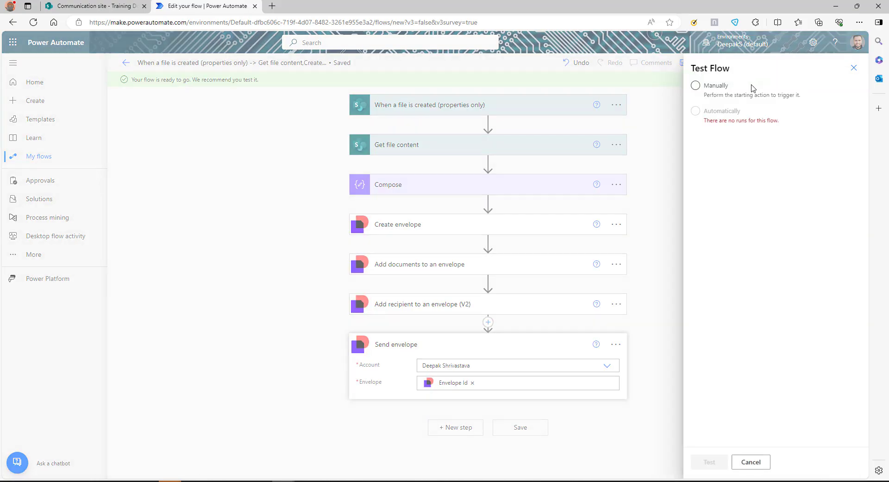
left_click(696, 85)
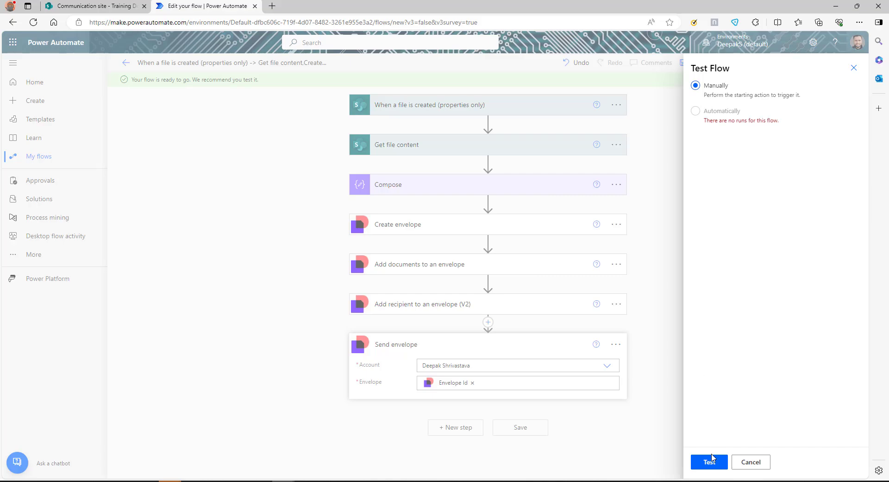
left_click(710, 462)
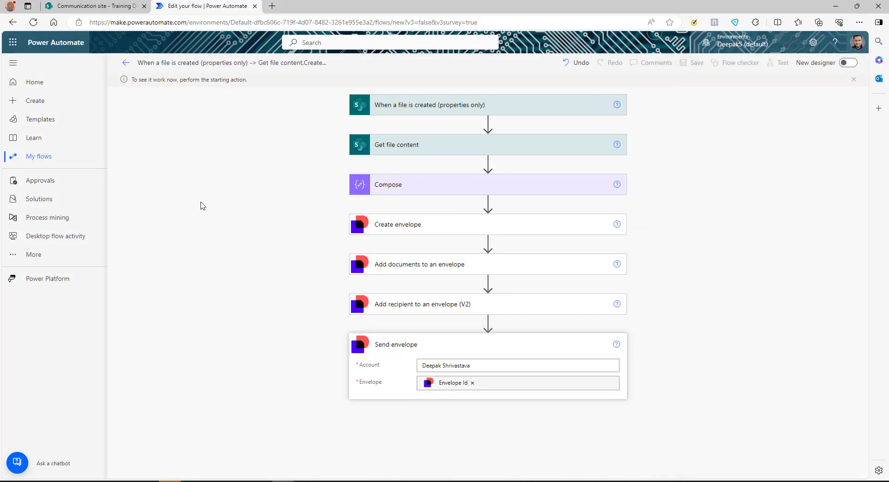
left_click(88, 6)
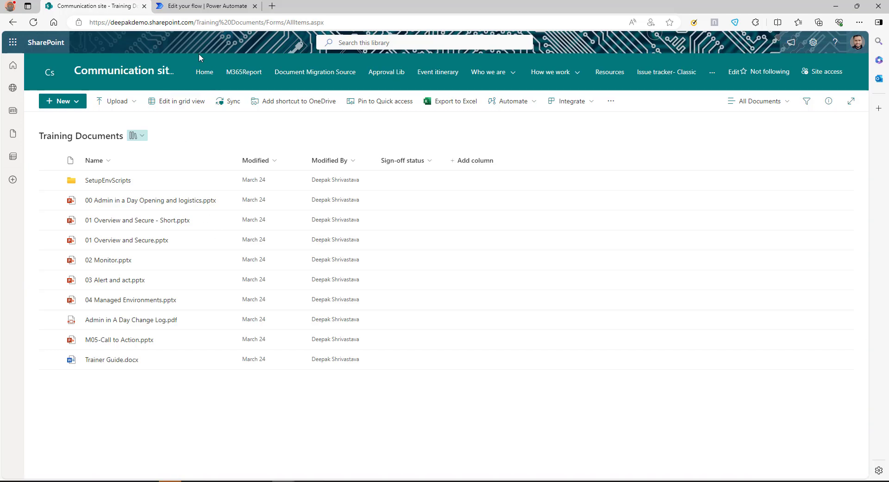
Return to Power Automate to view the successful test run
left_click(198, 8)
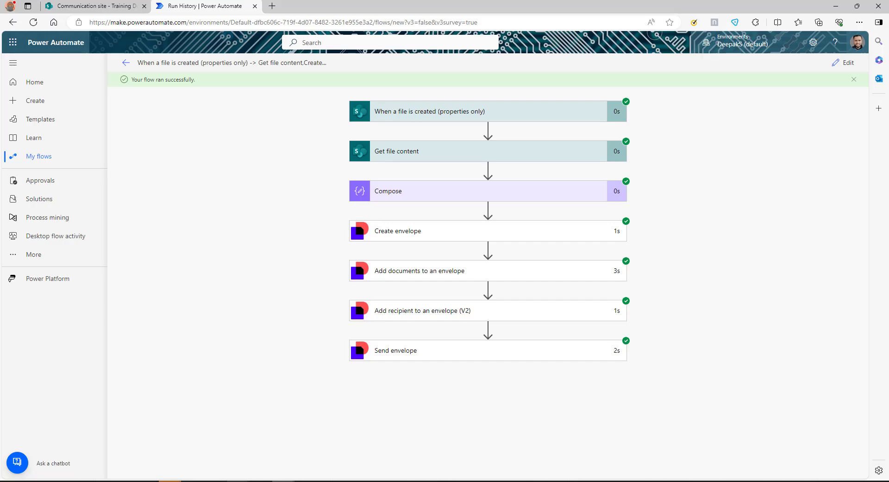
Open the Demo Agreemnt e-mail full-screen and follow REVIEW DOCUMENT to Docusign
mouse_move(257, 477)
left_click(286, 450)
left_click_drag(404, 93, 353, 75)
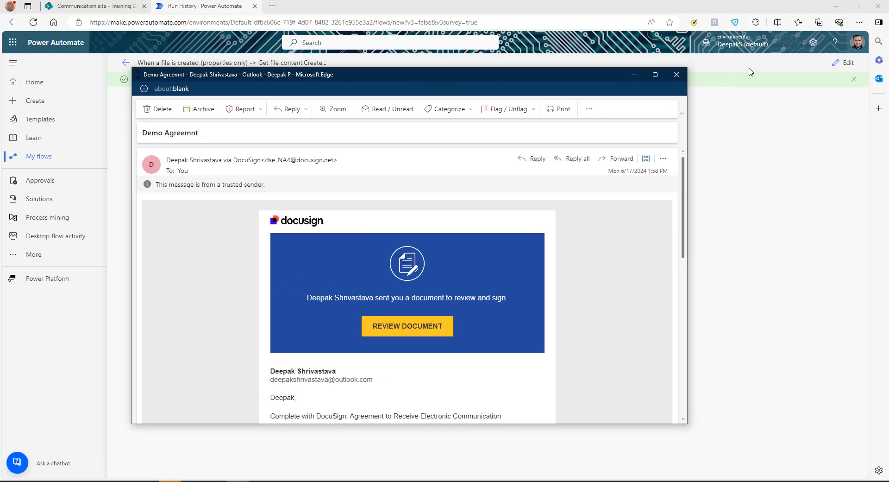
left_click(655, 74)
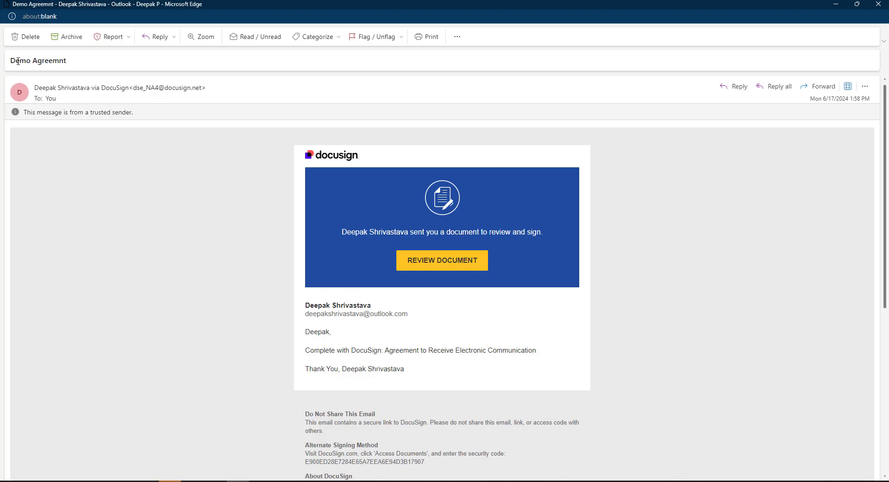
left_click_drag(10, 60, 72, 64)
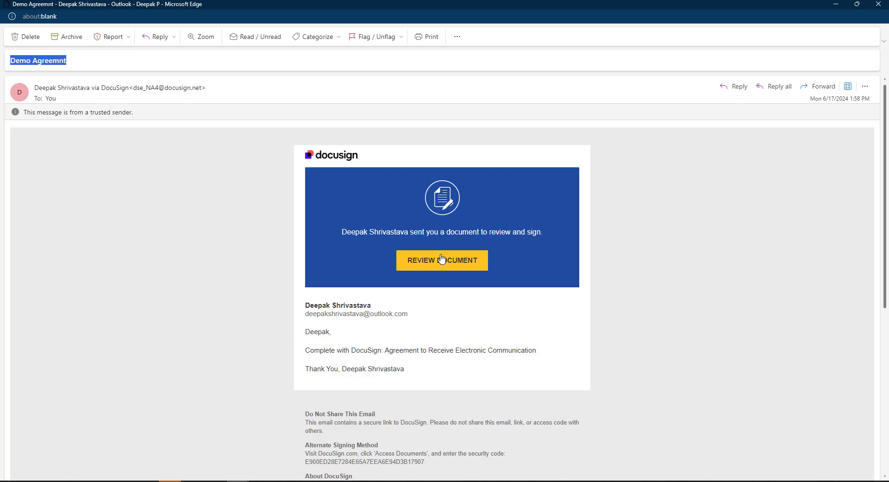
left_click(422, 268)
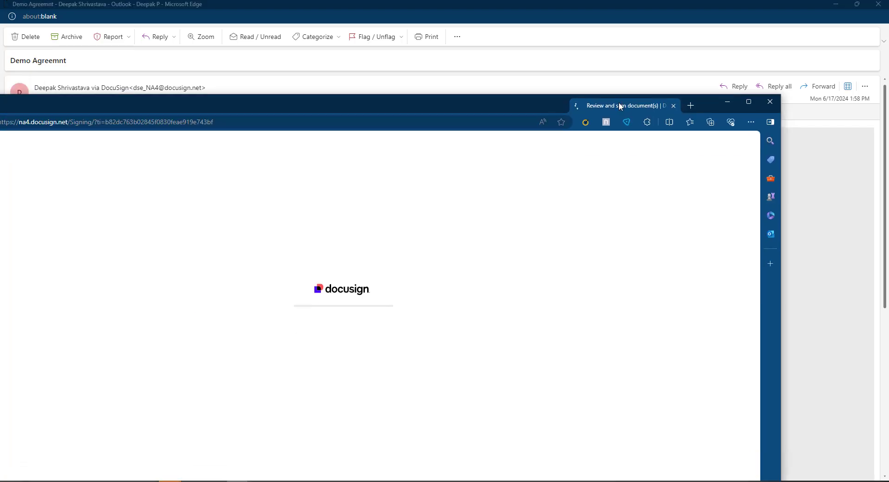
left_click_drag(619, 102, 721, 48)
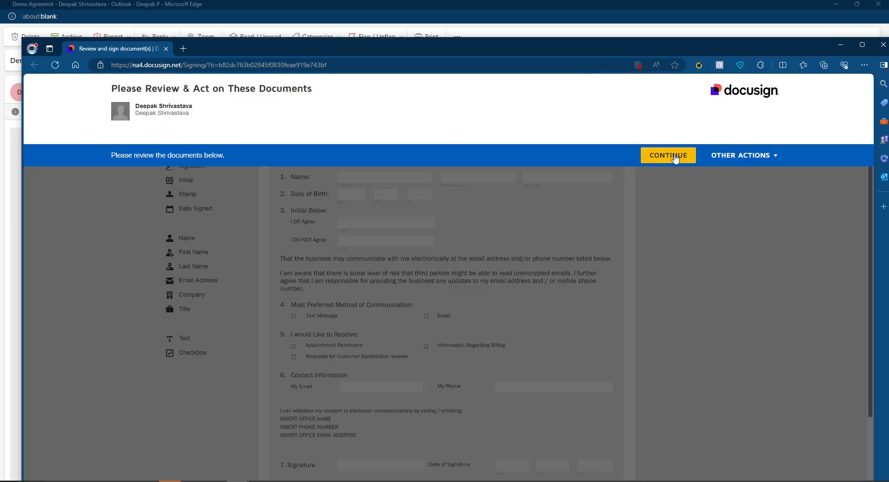
Continue past review and drop a Signature field onto the 7. Signature line
left_click(668, 155)
scroll(511, 294, "down", 5)
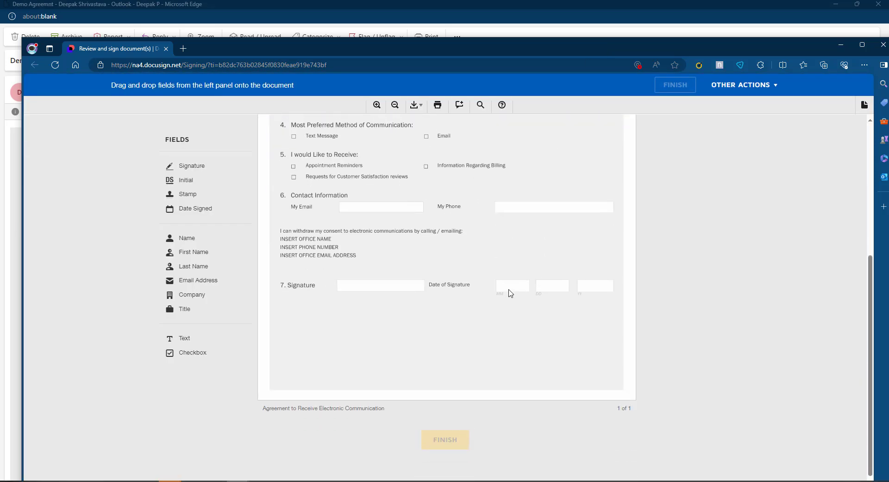
mouse_move(189, 169)
left_mouse_down()
mouse_move(330, 308)
mouse_move(361, 277)
mouse_move(353, 275)
left_mouse_up()
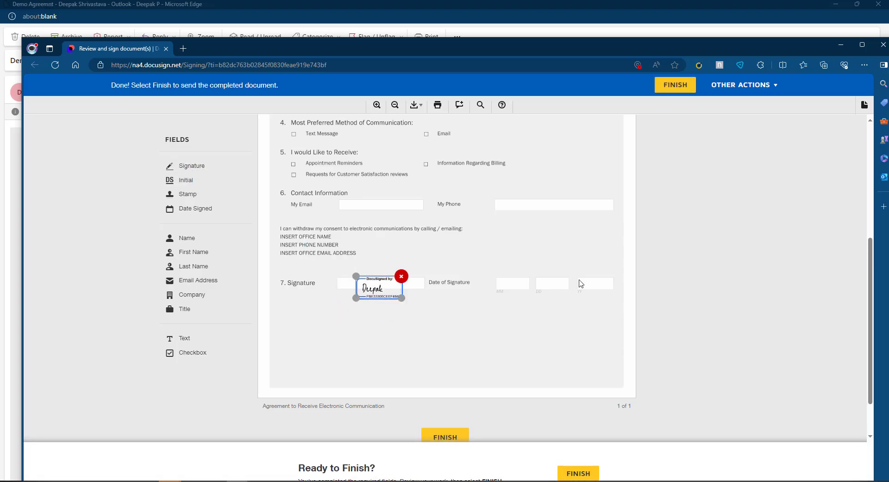